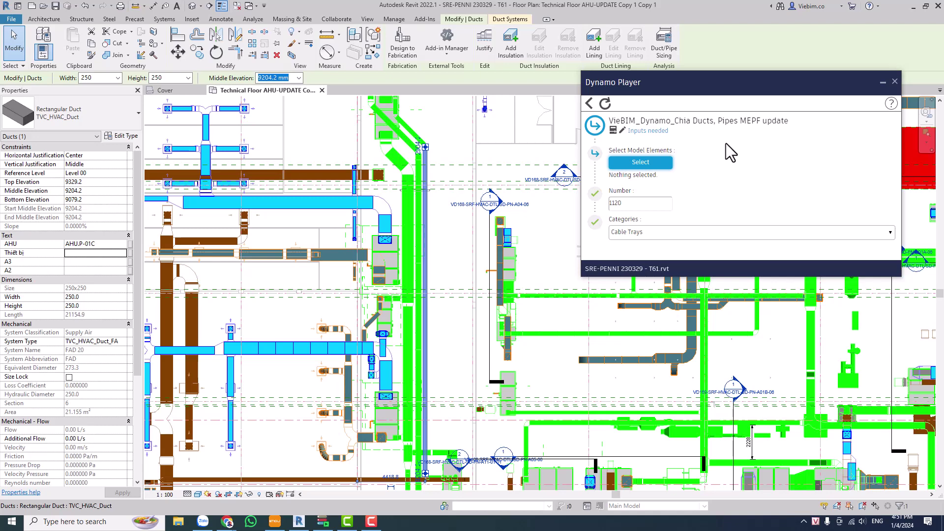
- Reposition the Dynamo Player input panel over the plan, then switch to the browser's VieBIM video
{"action": "left_click_drag", "start_coordinate": [664, 90], "coordinate": [611, 102]}
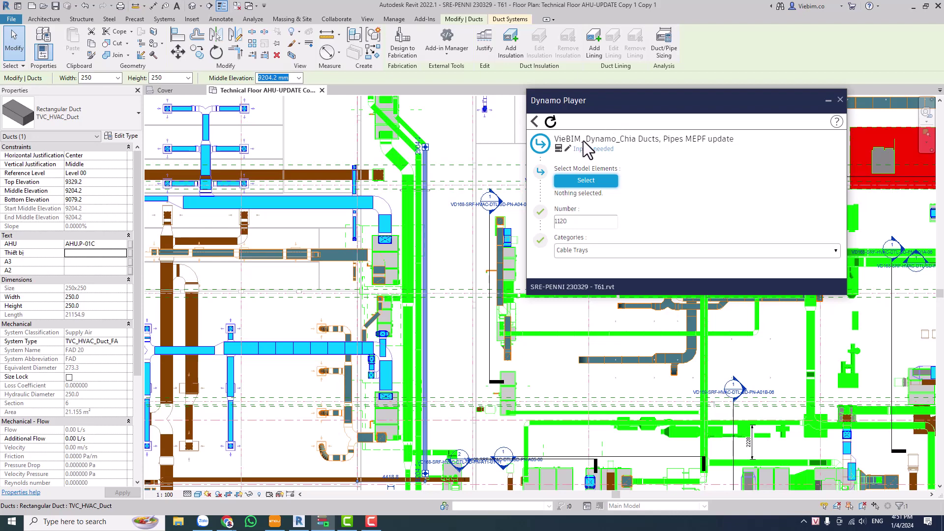
{"action": "left_click_drag", "start_coordinate": [646, 99], "coordinate": [683, 104]}
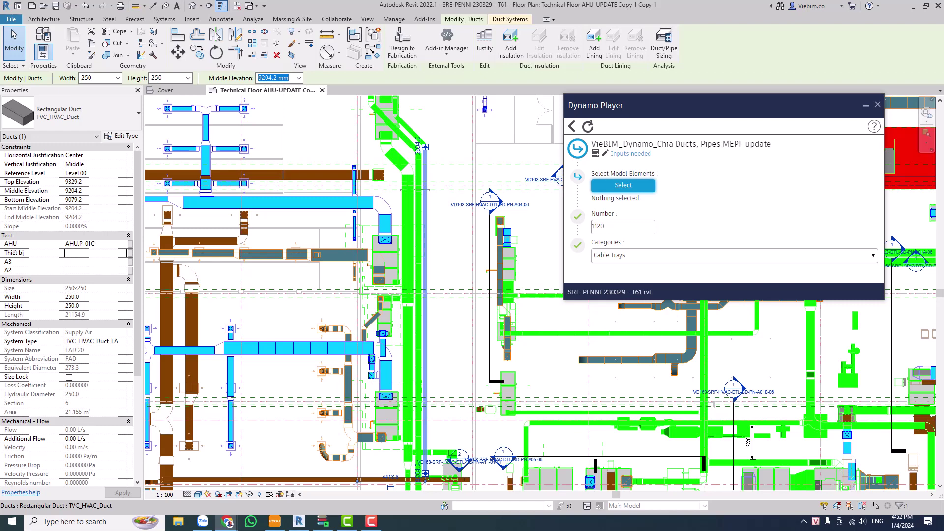
{"action": "key", "text": "alt+Tab"}
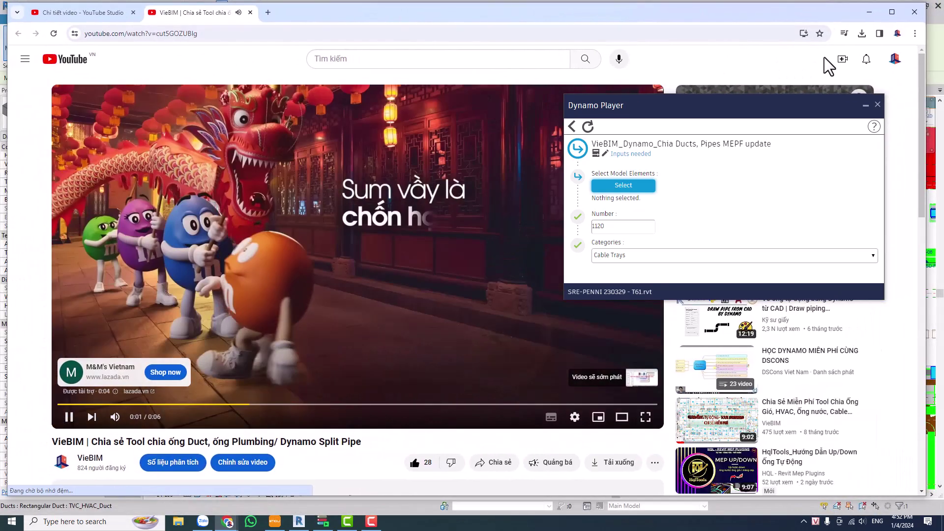
- Maximize Chrome, minimize Dynamo Player, and pause the VieBIM video at 0:06, skimming the comments
{"action": "left_click", "coordinate": [892, 12]}
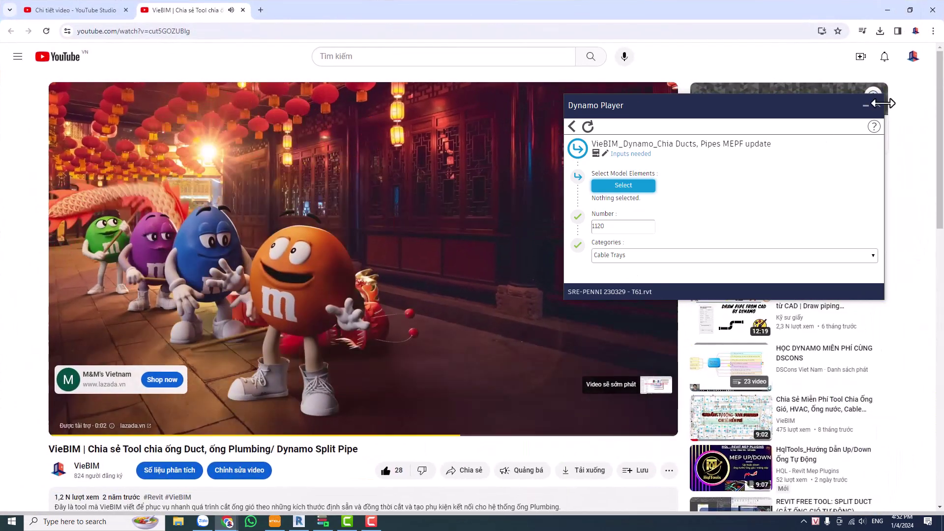
{"action": "left_click", "coordinate": [866, 105]}
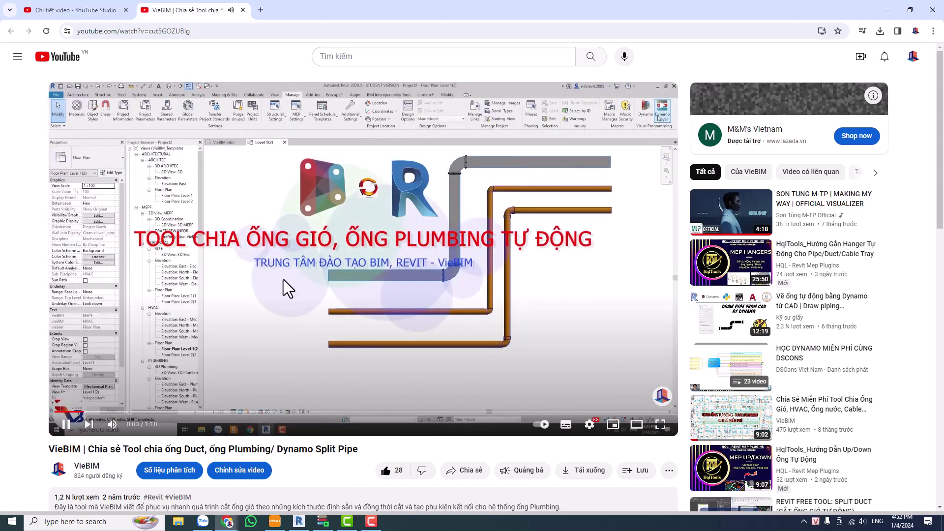
{"action": "left_click", "coordinate": [340, 300]}
{"action": "scroll", "coordinate": [316, 374], "scroll_direction": "down", "scroll_amount": 1}
{"action": "scroll", "coordinate": [177, 388], "scroll_direction": "down", "scroll_amount": 5}
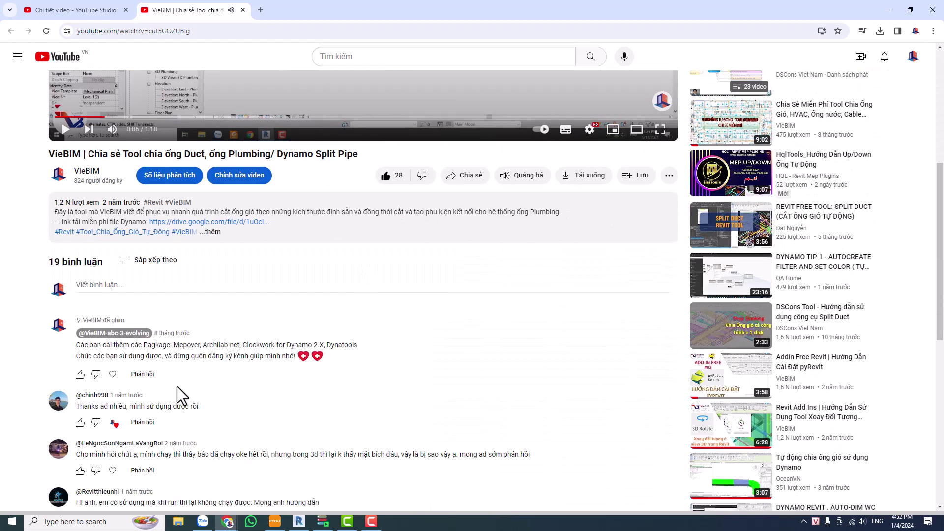
{"action": "scroll", "coordinate": [177, 387], "scroll_direction": "down", "scroll_amount": 2}
{"action": "scroll", "coordinate": [178, 385], "scroll_direction": "up", "scroll_amount": 3}
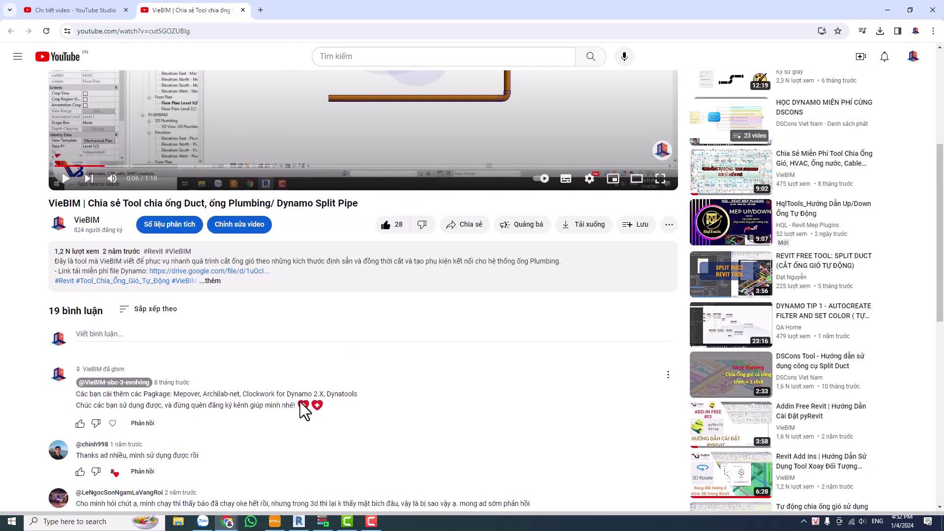
{"action": "scroll", "coordinate": [376, 411], "scroll_direction": "up", "scroll_amount": 2}
{"action": "scroll", "coordinate": [345, 334], "scroll_direction": "up", "scroll_amount": 3}
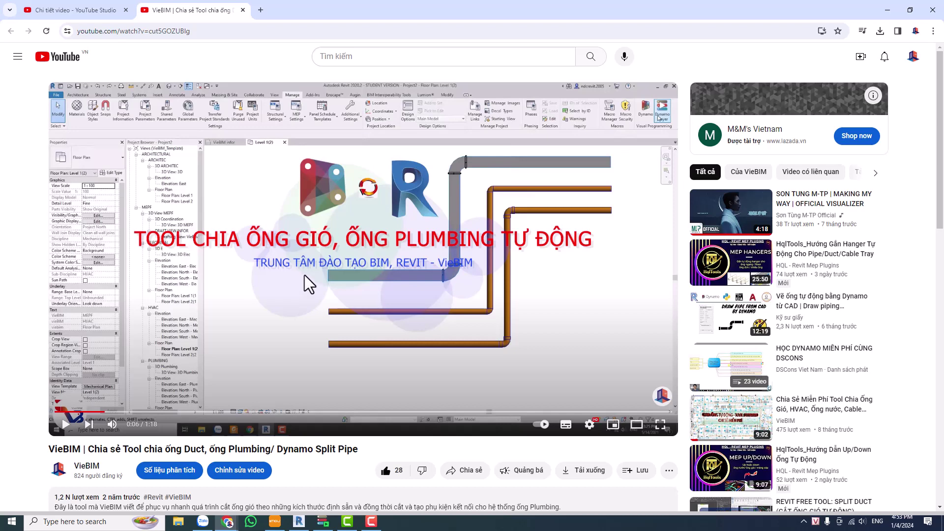
{"action": "scroll", "coordinate": [305, 277], "scroll_direction": "down", "scroll_amount": 4}
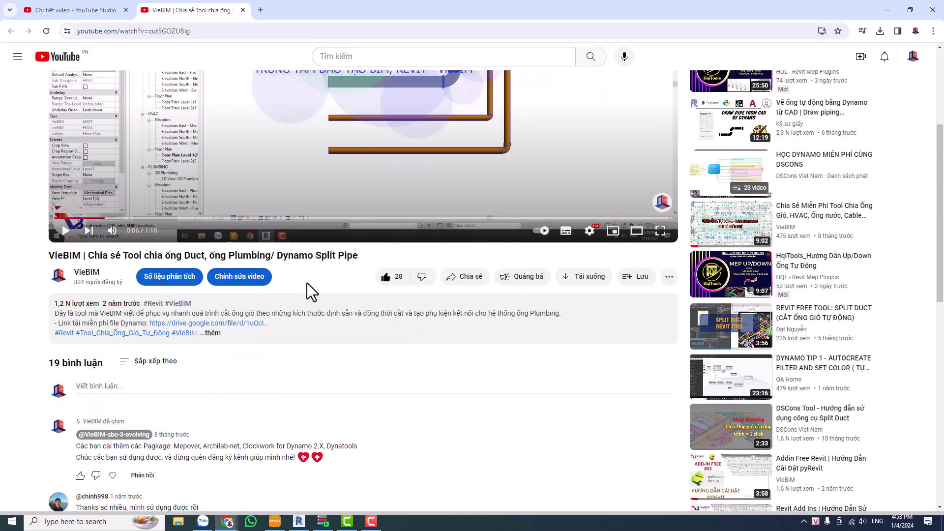
{"action": "scroll", "coordinate": [307, 282], "scroll_direction": "down", "scroll_amount": 5}
{"action": "scroll", "coordinate": [246, 285], "scroll_direction": "down", "scroll_amount": 2}
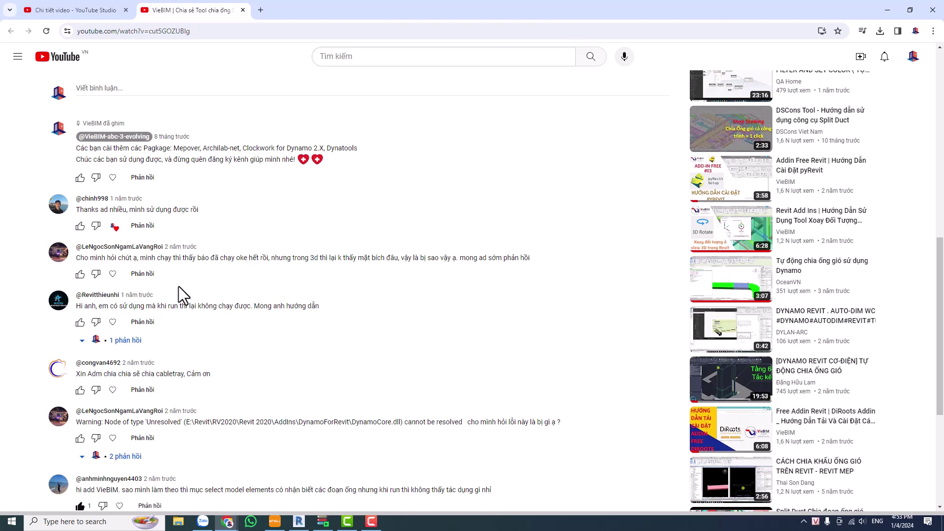
{"action": "scroll", "coordinate": [260, 290], "scroll_direction": "down", "scroll_amount": 2}
{"action": "scroll", "coordinate": [261, 291], "scroll_direction": "down", "scroll_amount": 2}
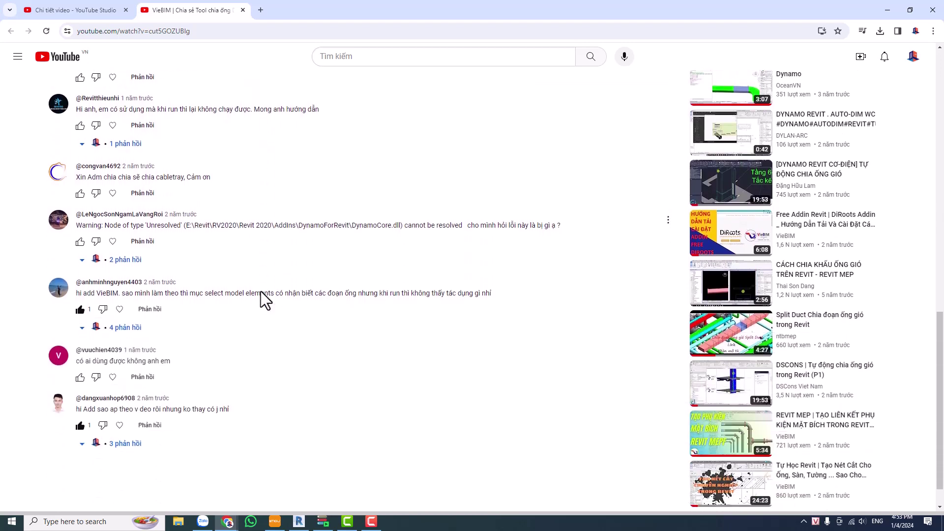
{"action": "scroll", "coordinate": [260, 290], "scroll_direction": "up", "scroll_amount": 5}
{"action": "scroll", "coordinate": [231, 286], "scroll_direction": "up", "scroll_amount": 3}
{"action": "scroll", "coordinate": [204, 279], "scroll_direction": "up", "scroll_amount": 1}
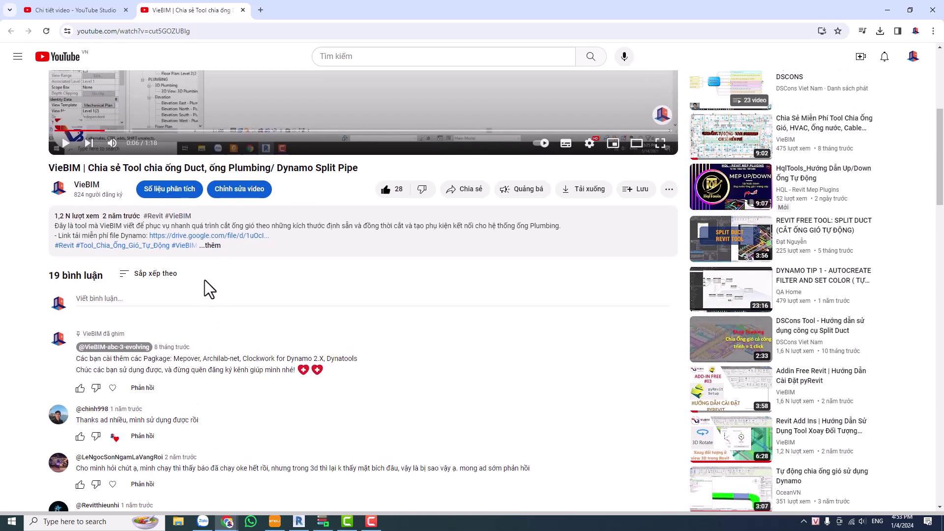
{"action": "scroll", "coordinate": [177, 293], "scroll_direction": "down", "scroll_amount": 5}
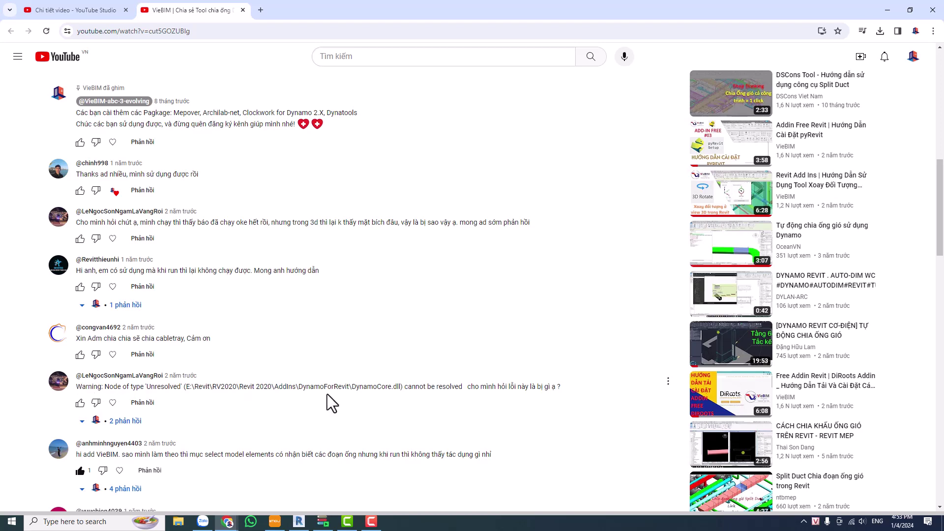
{"action": "scroll", "coordinate": [326, 399], "scroll_direction": "down", "scroll_amount": 1}
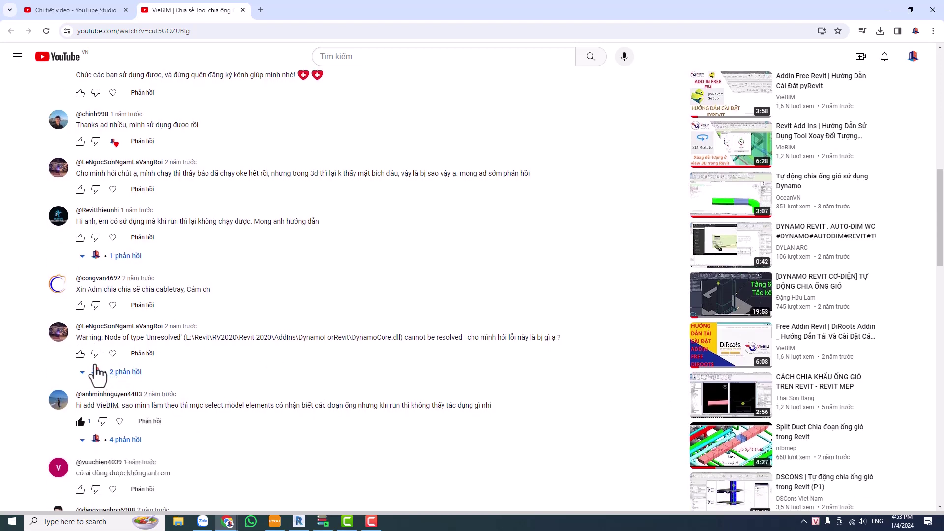
{"action": "scroll", "coordinate": [328, 338], "scroll_direction": "up", "scroll_amount": 3}
{"action": "scroll", "coordinate": [331, 338], "scroll_direction": "up", "scroll_amount": 3}
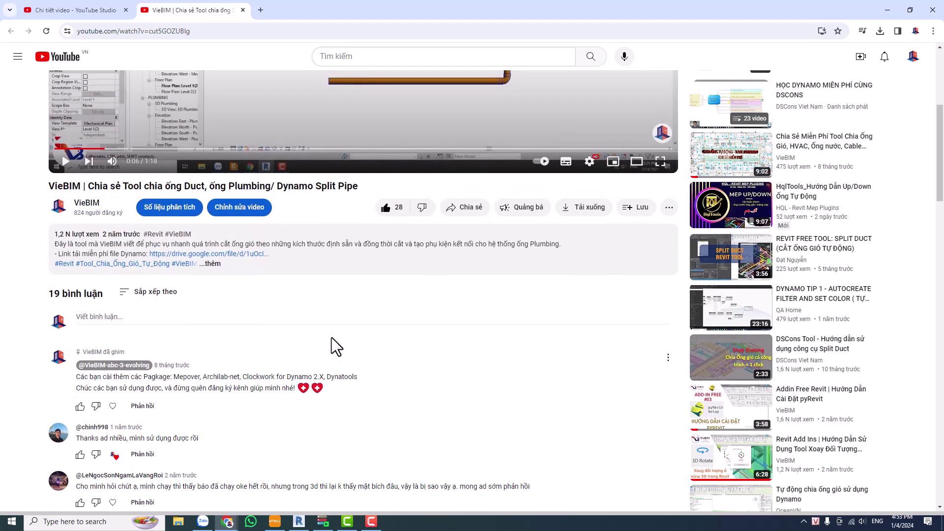
{"action": "scroll", "coordinate": [332, 338], "scroll_direction": "up", "scroll_amount": 2}
{"action": "scroll", "coordinate": [332, 338], "scroll_direction": "up", "scroll_amount": 1}
{"action": "scroll", "coordinate": [331, 338], "scroll_direction": "up", "scroll_amount": 1}
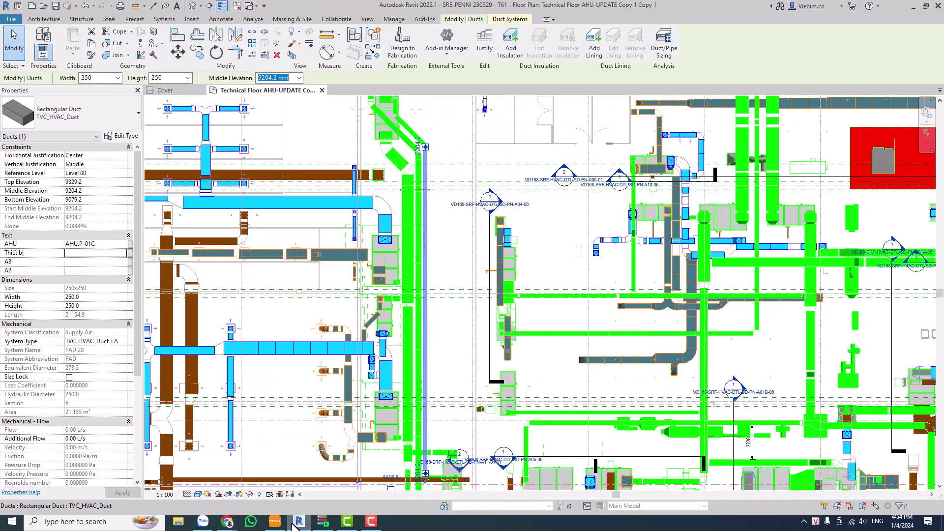
- Return to the Revit plan with the ducts deselected and Dynamo Player positioned beside it
{"action": "left_click", "coordinate": [298, 522]}
{"action": "left_click", "coordinate": [457, 271]}
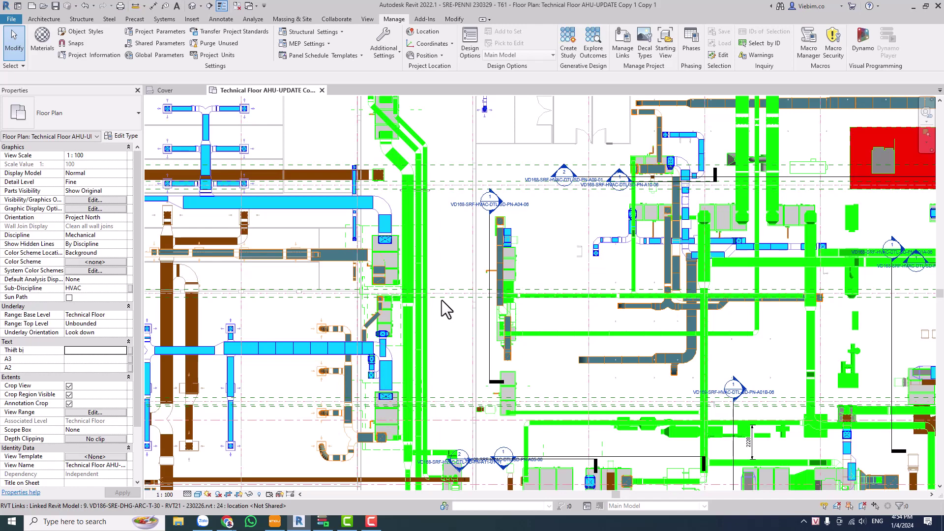
{"action": "left_click", "coordinate": [323, 521]}
{"action": "mouse_move", "coordinate": [655, 106]}
{"action": "left_mouse_down"}
{"action": "mouse_move", "coordinate": [692, 86]}
{"action": "mouse_move", "coordinate": [676, 97]}
{"action": "left_mouse_up"}
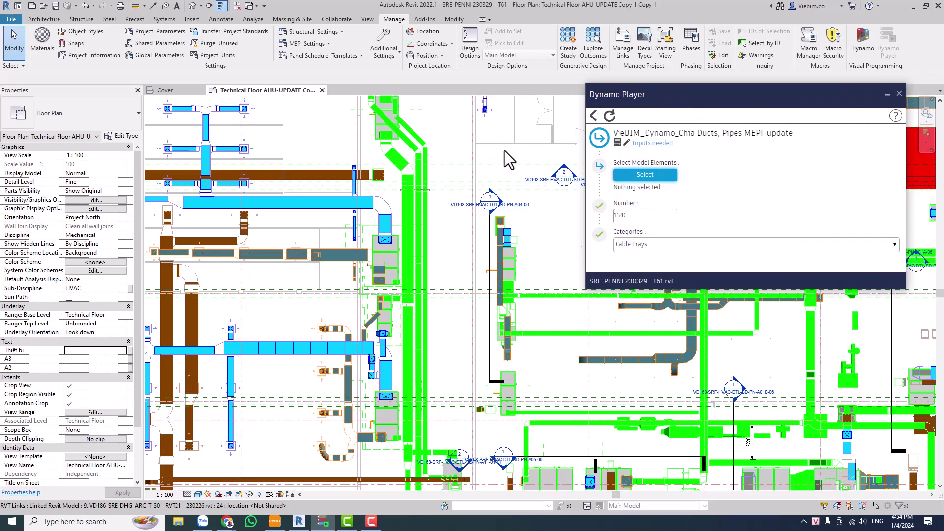
{"action": "left_click_drag", "start_coordinate": [641, 98], "coordinate": [627, 101]}
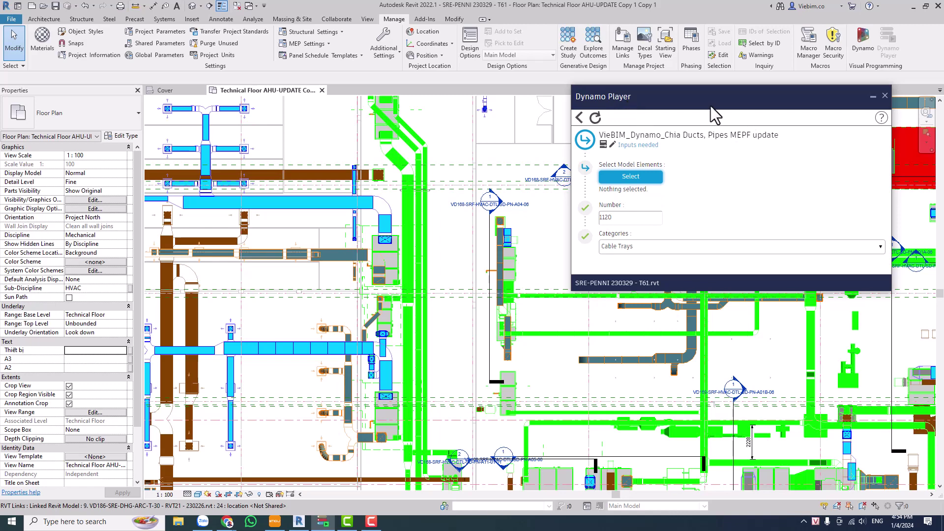
{"action": "left_click_drag", "start_coordinate": [706, 105], "coordinate": [721, 104]}
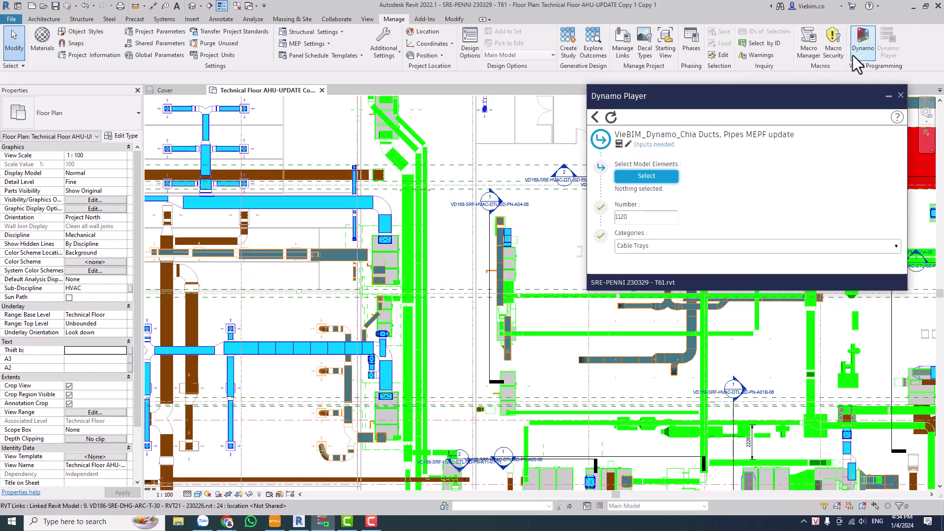
- Launch Dynamo from the Manage tab, maximize it, and browse its Help, Edit, Dynamo and View menus
{"action": "left_click", "coordinate": [857, 42]}
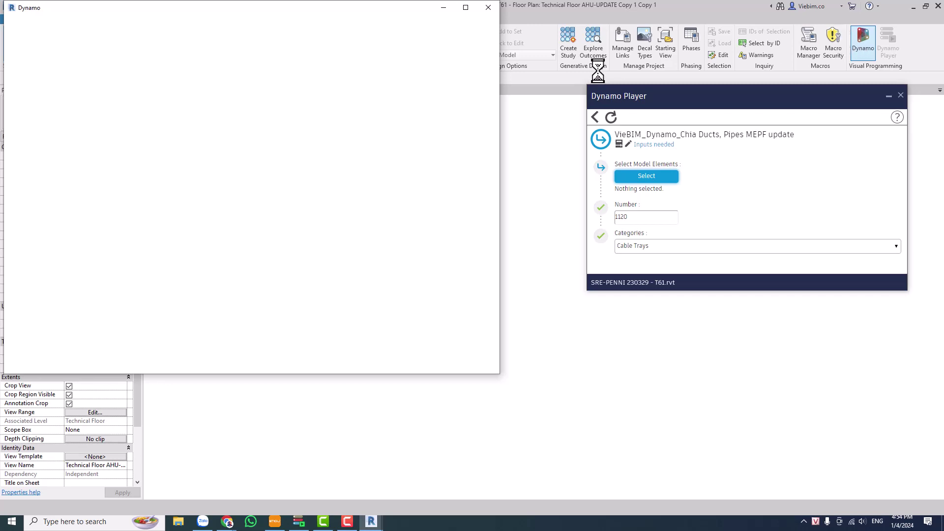
{"action": "left_click", "coordinate": [465, 7]}
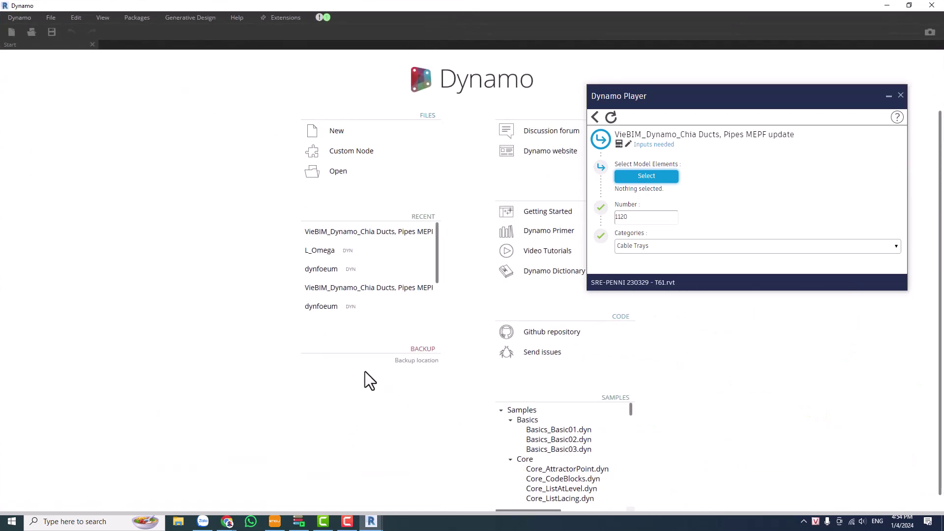
{"action": "left_click", "coordinate": [240, 17]}
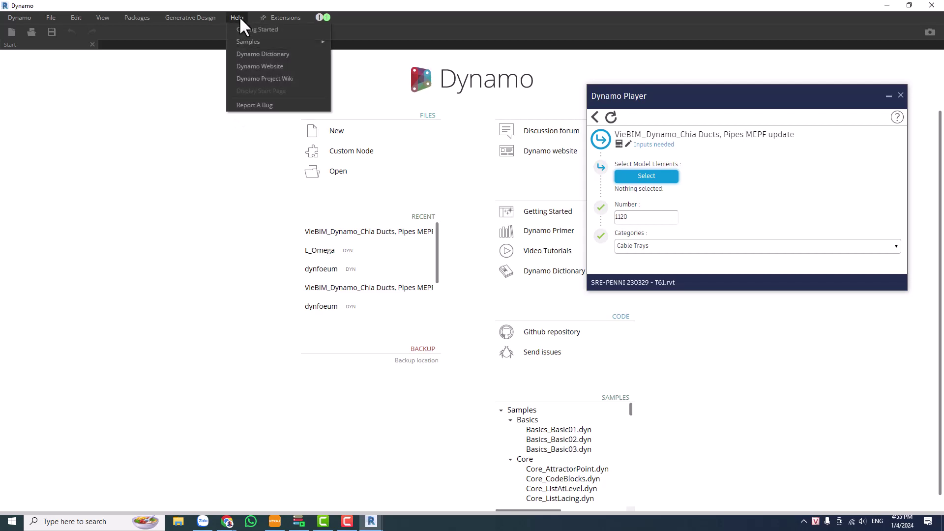
{"action": "left_click", "coordinate": [405, 15]}
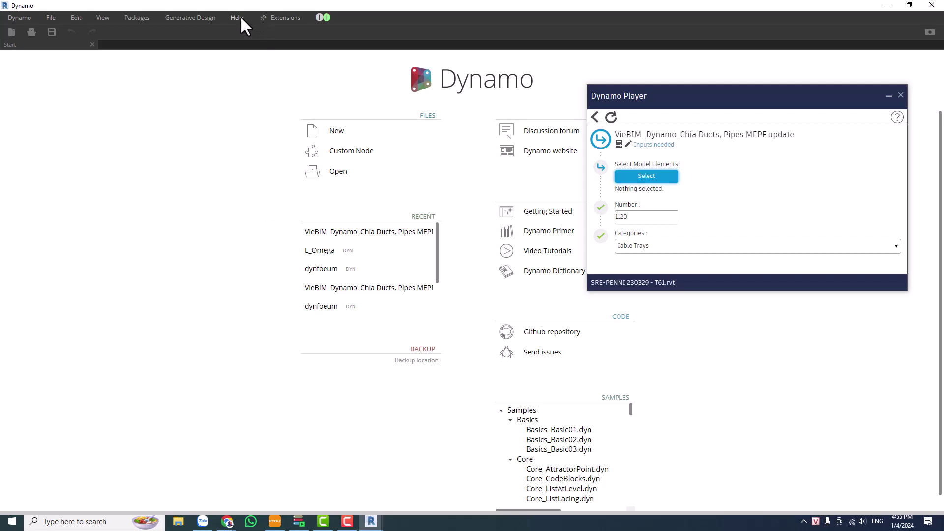
{"action": "left_click", "coordinate": [76, 18]}
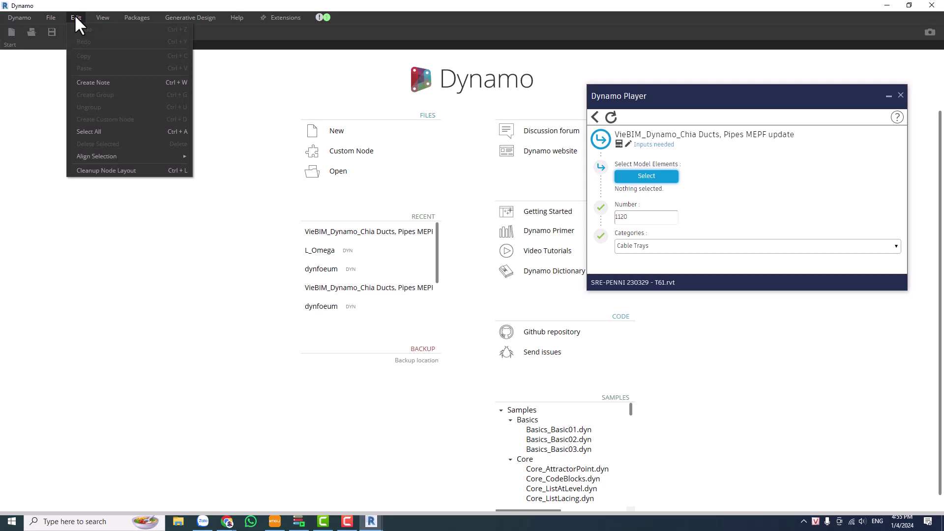
{"action": "left_click", "coordinate": [19, 17]}
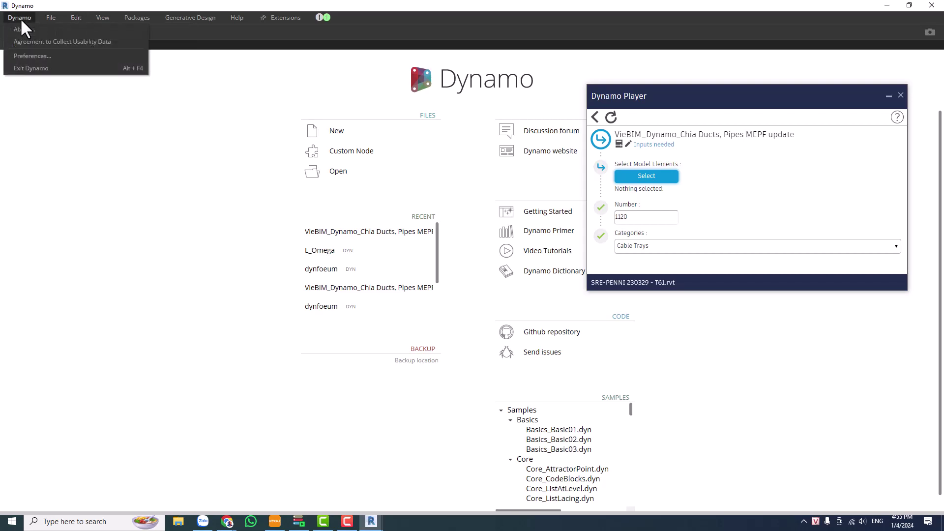
{"action": "left_click", "coordinate": [20, 18]}
{"action": "left_click", "coordinate": [266, 17]}
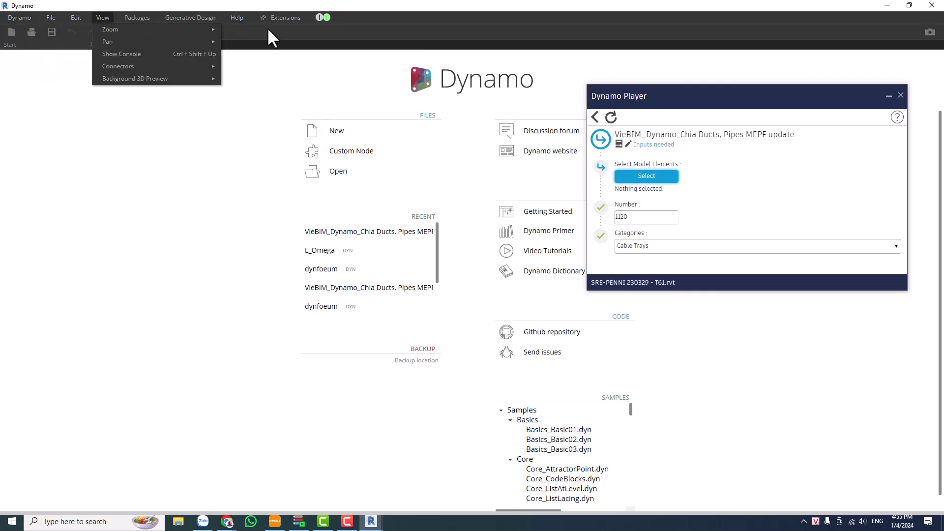
{"action": "left_click", "coordinate": [25, 17]}
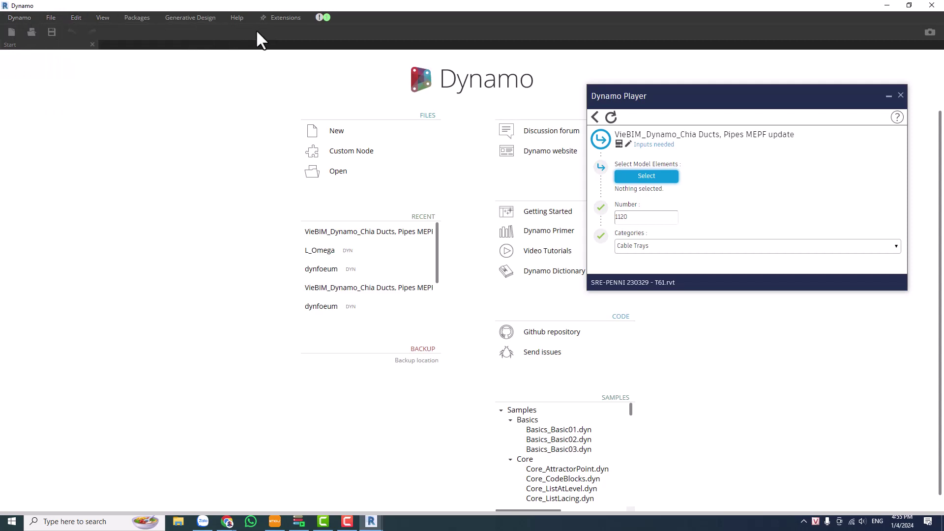
{"action": "left_click", "coordinate": [16, 18]}
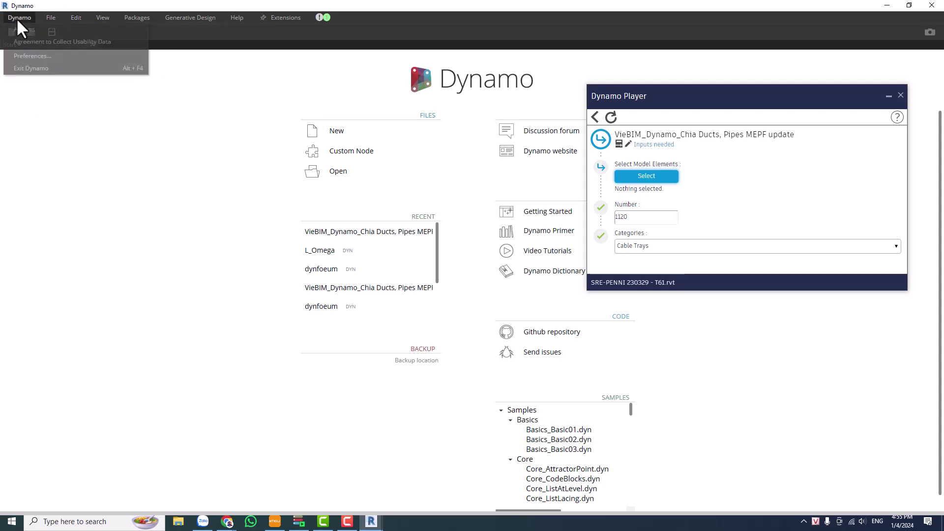
{"action": "left_click", "coordinate": [18, 28]}
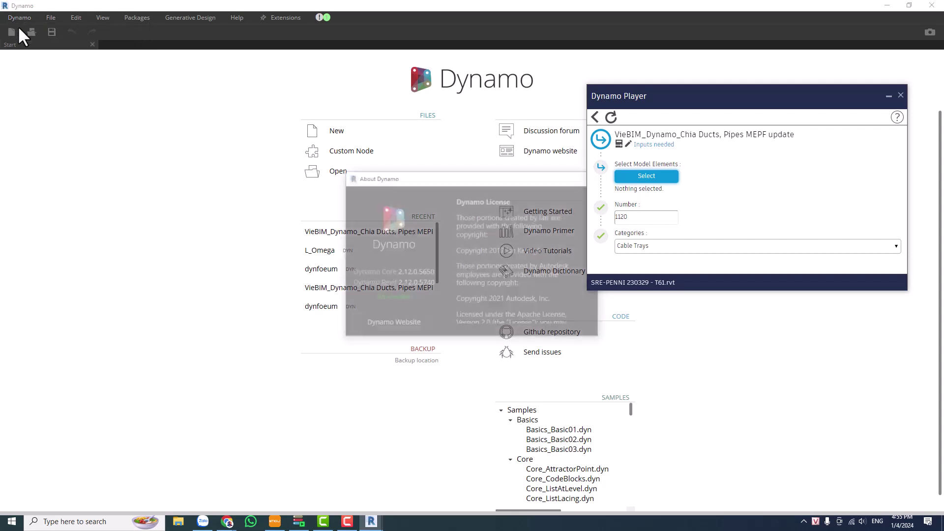
{"action": "left_click_drag", "start_coordinate": [386, 182], "coordinate": [202, 117]}
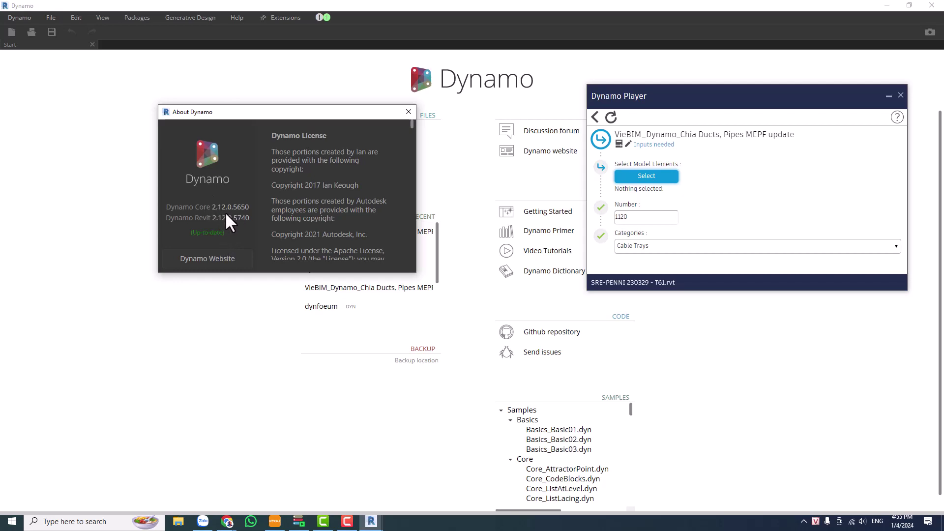
{"action": "left_click", "coordinate": [406, 113]}
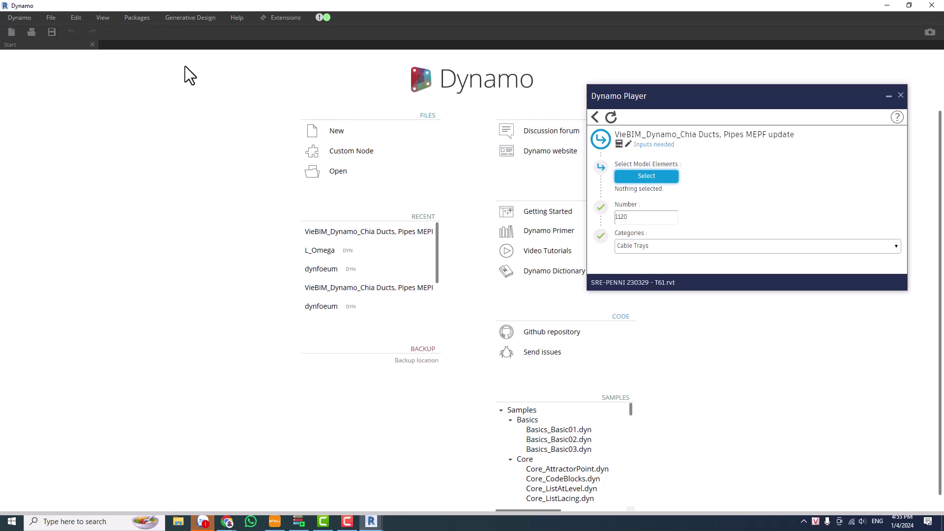
- Open Packages > Search for a Package, move that window left, then close it
{"action": "left_click", "coordinate": [143, 17]}
{"action": "left_click", "coordinate": [253, 161]}
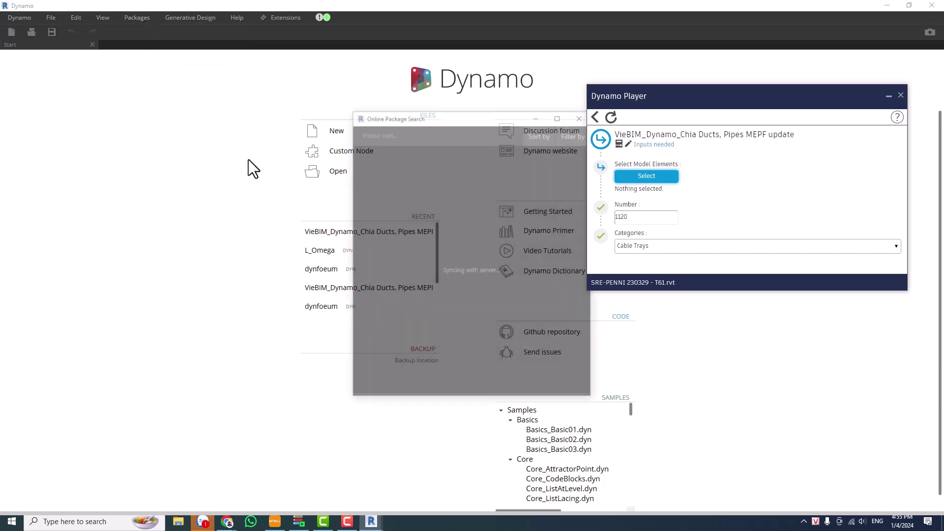
{"action": "left_click_drag", "start_coordinate": [402, 114], "coordinate": [224, 97]}
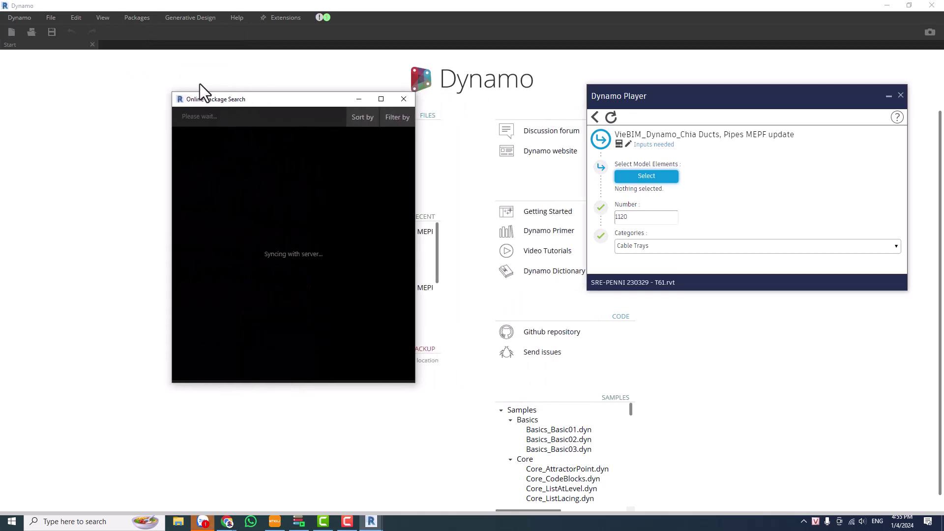
{"action": "left_click", "coordinate": [403, 99]}
- Reopen the Online Package Search, place it on the left, and search for 'gen'
{"action": "left_click", "coordinate": [136, 17]}
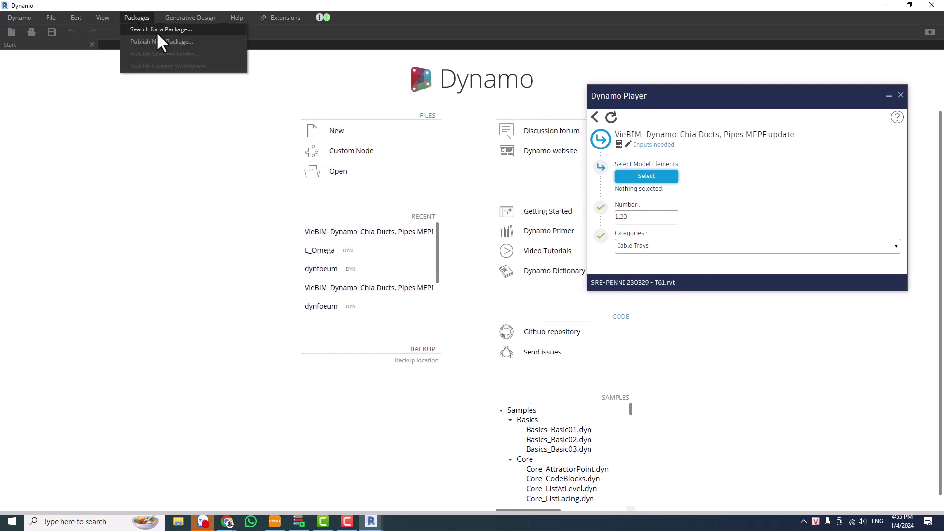
{"action": "left_click", "coordinate": [161, 31]}
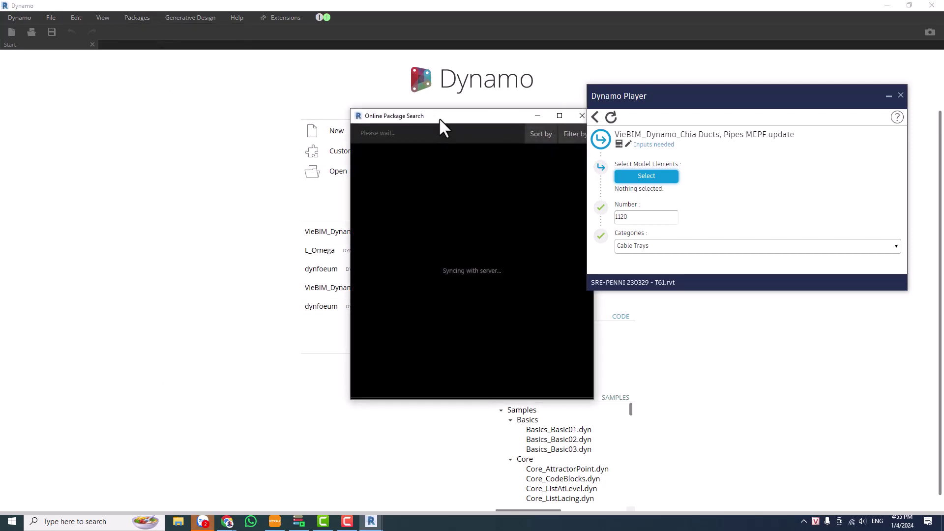
{"action": "left_click_drag", "start_coordinate": [439, 117], "coordinate": [323, 106]}
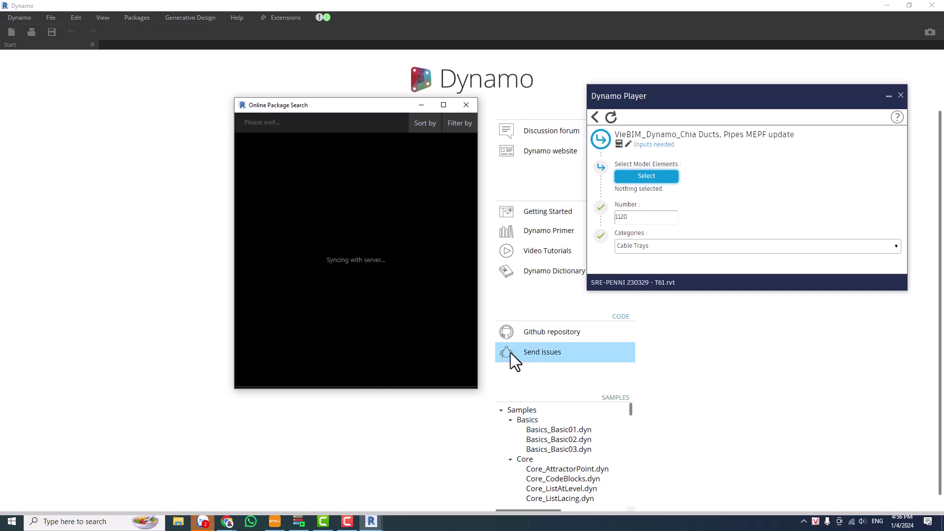
{"action": "left_click_drag", "start_coordinate": [320, 108], "coordinate": [308, 105]}
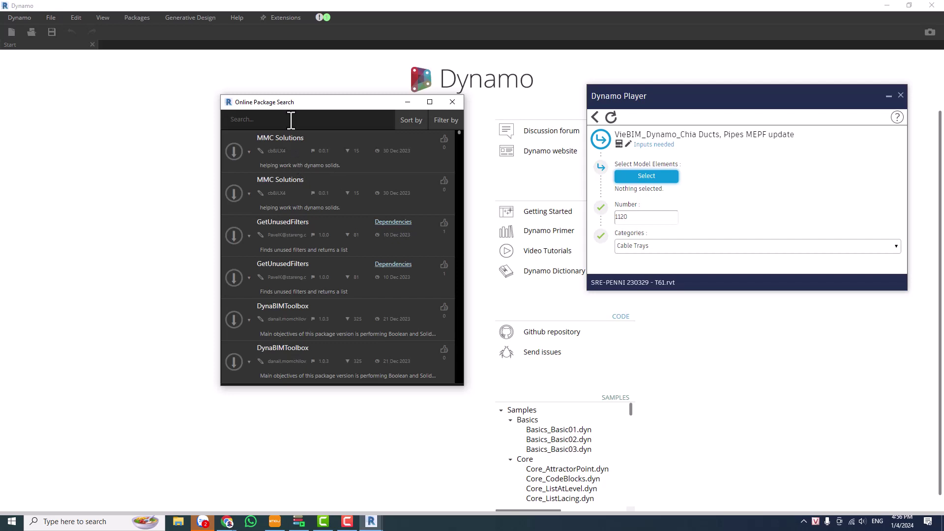
{"action": "type", "text": "ge"}
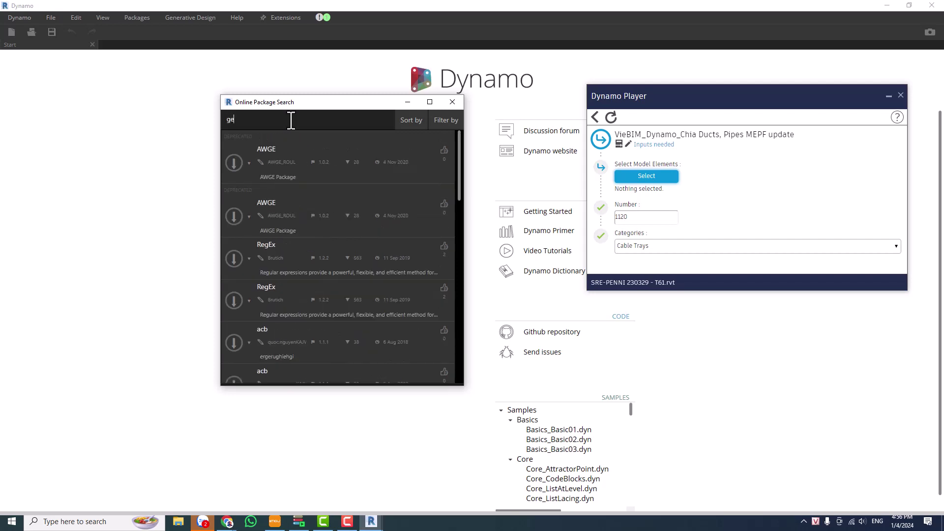
{"action": "type", "text": "n"}
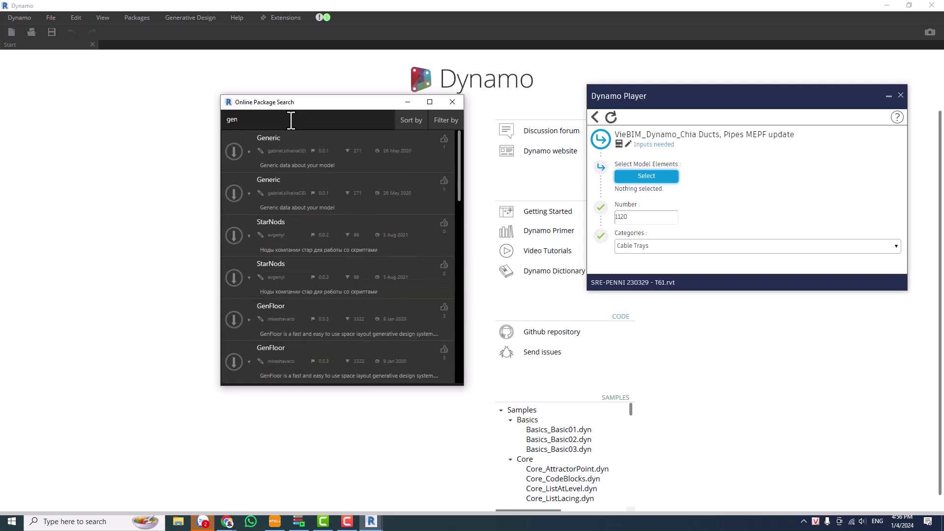
- Scroll the 'gen' results down to Genius Loci and expand its details
{"action": "scroll", "coordinate": [322, 302], "scroll_direction": "down", "scroll_amount": 2}
{"action": "scroll", "coordinate": [326, 303], "scroll_direction": "down", "scroll_amount": 1}
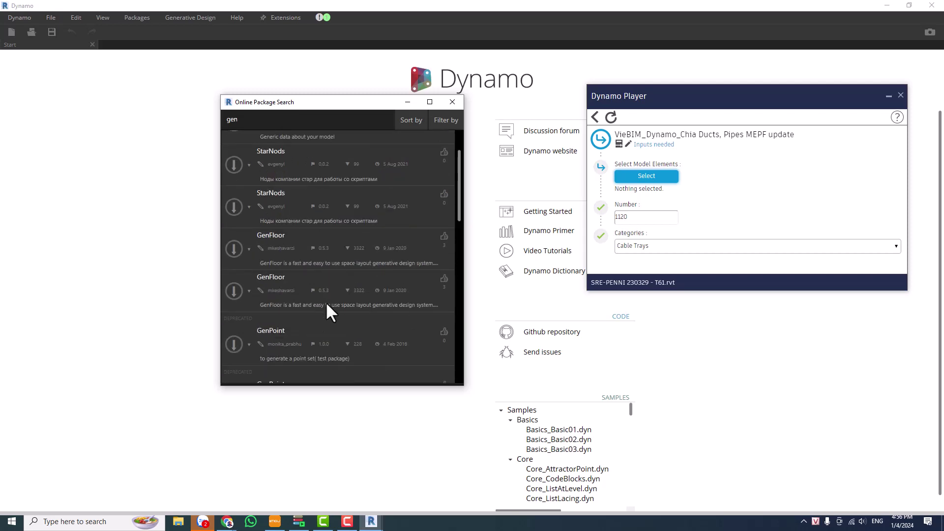
{"action": "scroll", "coordinate": [326, 303], "scroll_direction": "down", "scroll_amount": 3}
{"action": "scroll", "coordinate": [326, 303], "scroll_direction": "down", "scroll_amount": 2}
{"action": "scroll", "coordinate": [326, 303], "scroll_direction": "down", "scroll_amount": 2}
{"action": "scroll", "coordinate": [326, 303], "scroll_direction": "down", "scroll_amount": 2}
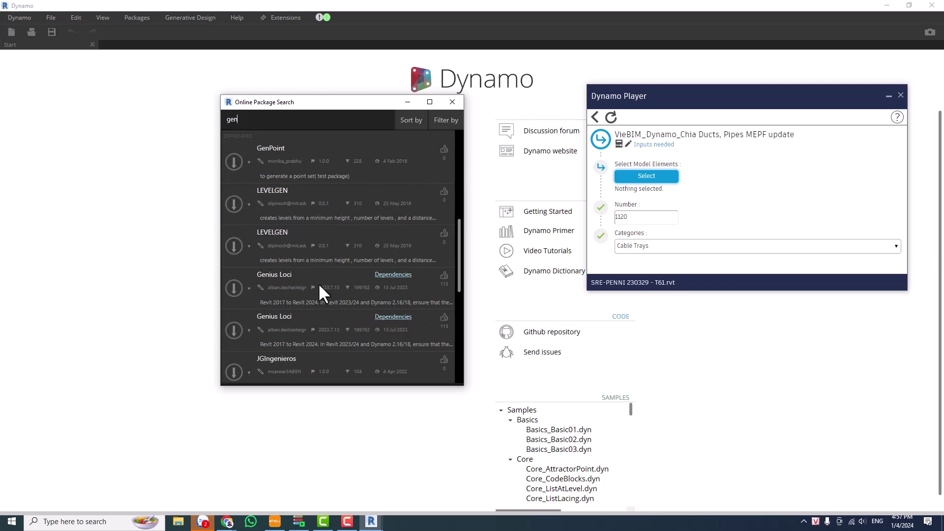
{"action": "left_click", "coordinate": [277, 275]}
- Scroll to Genius Loci's version list, from 2021.8.29 back to 2020.8.30
{"action": "scroll", "coordinate": [271, 302], "scroll_direction": "down", "scroll_amount": 3}
{"action": "scroll", "coordinate": [298, 302], "scroll_direction": "down", "scroll_amount": 3}
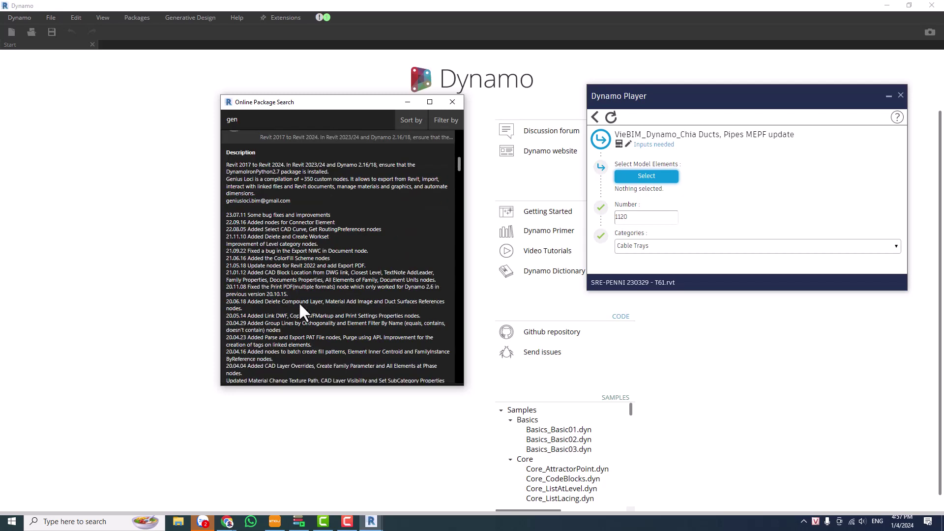
{"action": "scroll", "coordinate": [300, 304], "scroll_direction": "down", "scroll_amount": 3}
{"action": "scroll", "coordinate": [301, 303], "scroll_direction": "down", "scroll_amount": 3}
{"action": "scroll", "coordinate": [300, 304], "scroll_direction": "down", "scroll_amount": 3}
{"action": "scroll", "coordinate": [300, 303], "scroll_direction": "down", "scroll_amount": 3}
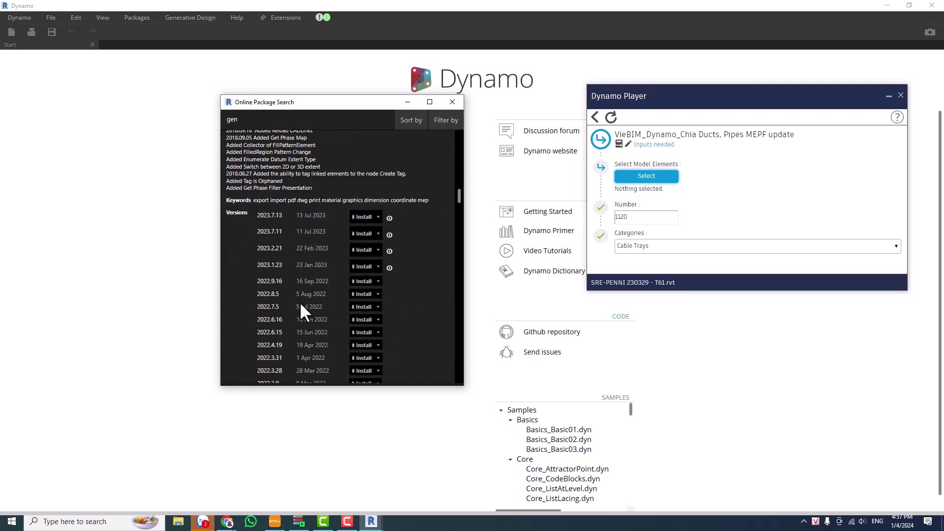
{"action": "scroll", "coordinate": [301, 308], "scroll_direction": "down", "scroll_amount": 2}
{"action": "scroll", "coordinate": [301, 309], "scroll_direction": "down", "scroll_amount": 2}
{"action": "scroll", "coordinate": [301, 309], "scroll_direction": "down", "scroll_amount": 2}
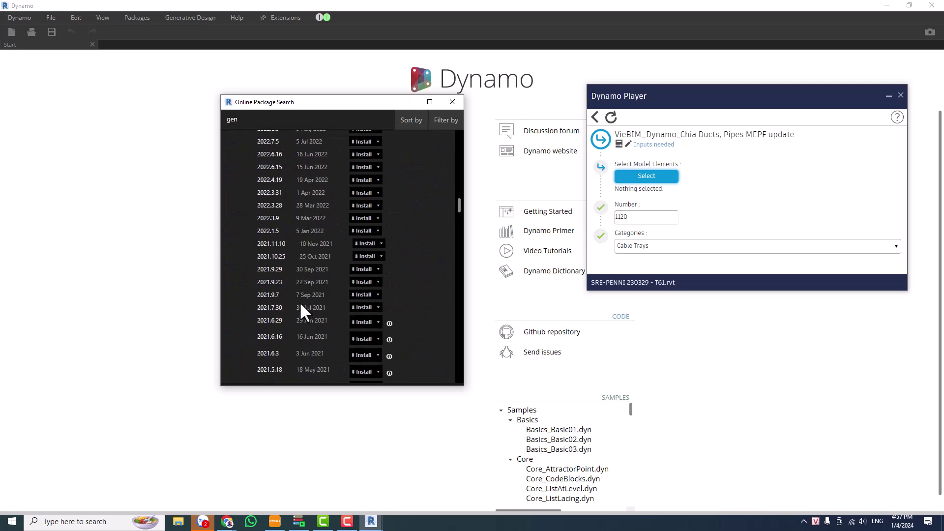
{"action": "scroll", "coordinate": [300, 304], "scroll_direction": "down", "scroll_amount": 2}
{"action": "scroll", "coordinate": [301, 304], "scroll_direction": "down", "scroll_amount": 3}
{"action": "scroll", "coordinate": [301, 304], "scroll_direction": "down", "scroll_amount": 3}
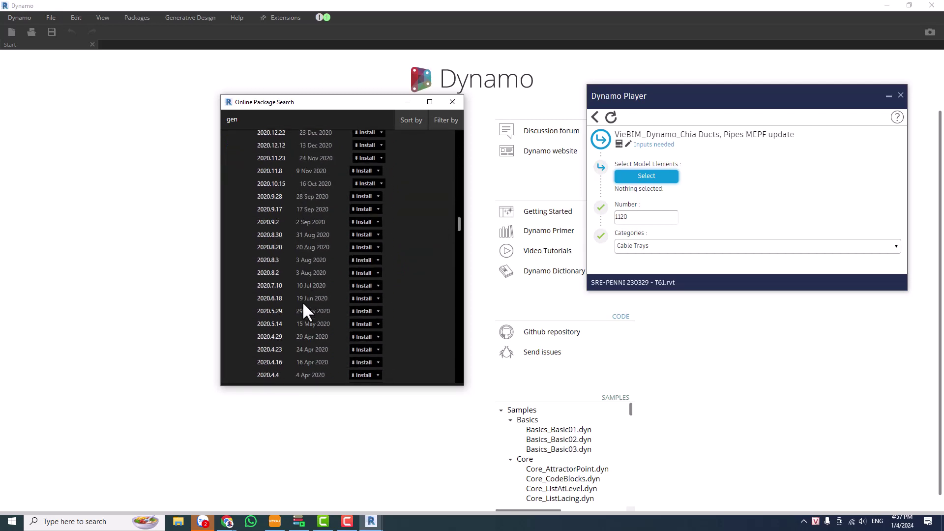
{"action": "scroll", "coordinate": [303, 305], "scroll_direction": "down", "scroll_amount": 3}
{"action": "scroll", "coordinate": [303, 305], "scroll_direction": "down", "scroll_amount": 1}
{"action": "scroll", "coordinate": [302, 301], "scroll_direction": "up", "scroll_amount": 2}
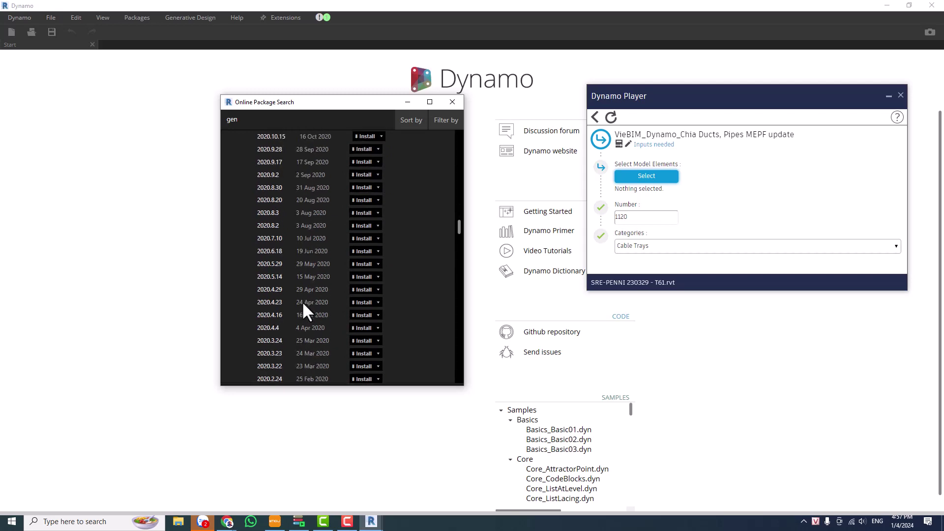
{"action": "scroll", "coordinate": [301, 301], "scroll_direction": "up", "scroll_amount": 3}
{"action": "scroll", "coordinate": [296, 295], "scroll_direction": "up", "scroll_amount": 2}
{"action": "scroll", "coordinate": [275, 280], "scroll_direction": "up", "scroll_amount": 2}
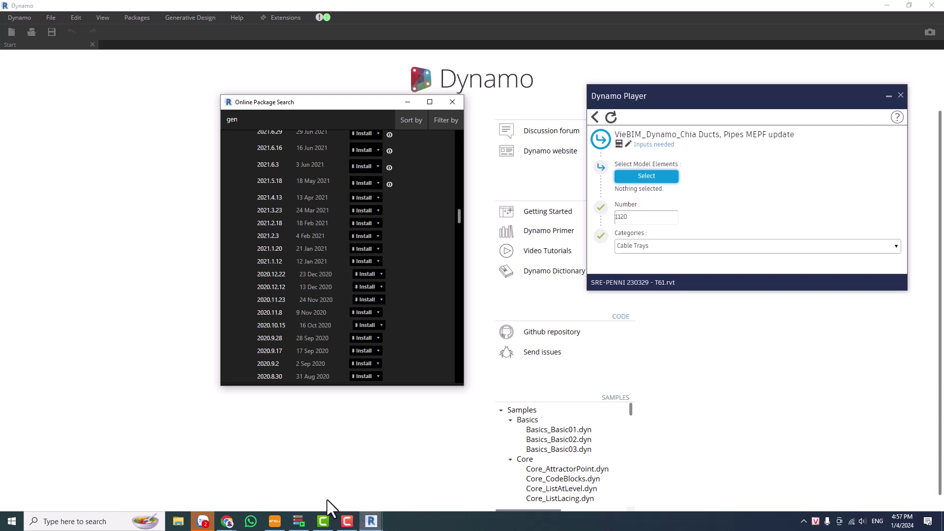
{"action": "left_click", "coordinate": [887, 5]}
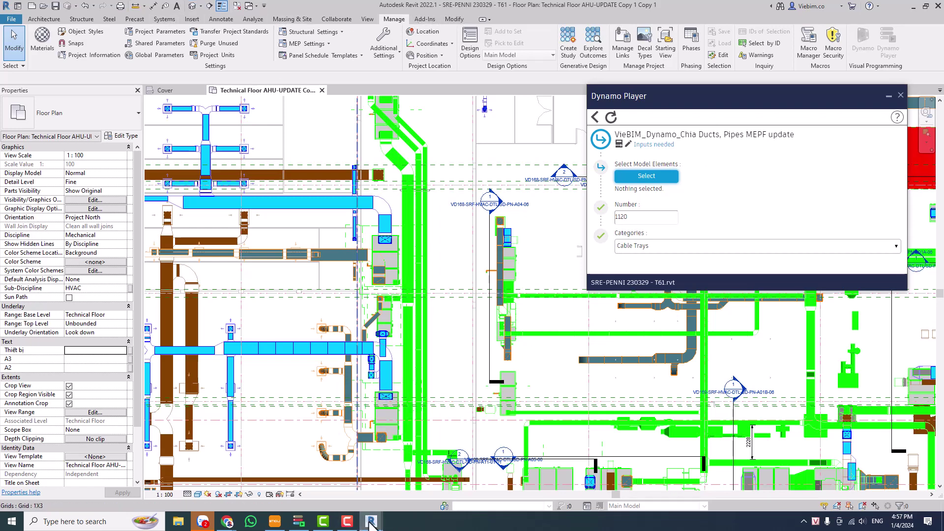
{"action": "mouse_move", "coordinate": [371, 522]}
{"action": "left_click", "coordinate": [397, 464]}
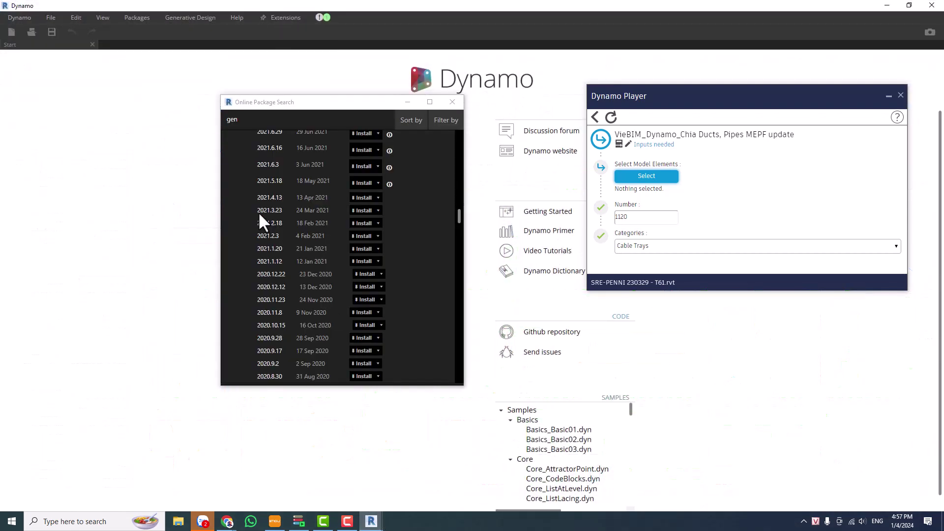
{"action": "scroll", "coordinate": [272, 257], "scroll_direction": "down", "scroll_amount": 1}
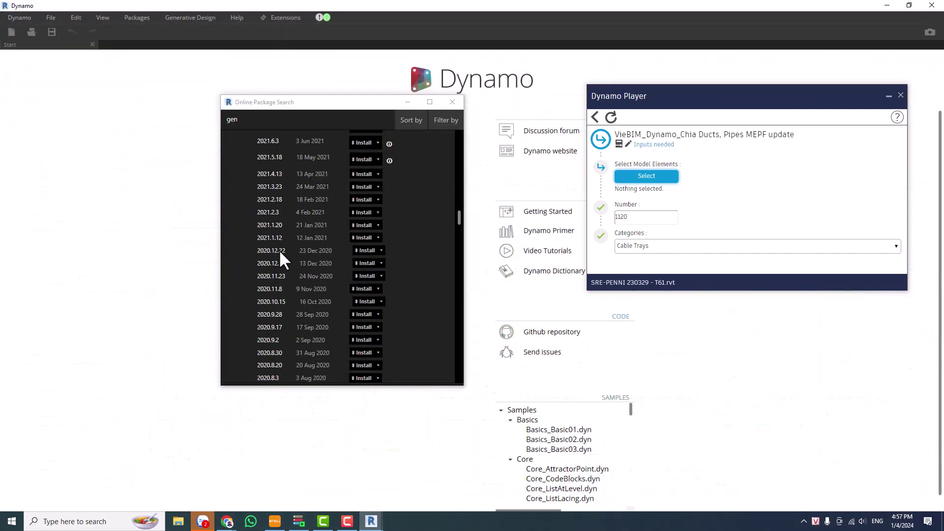
{"action": "scroll", "coordinate": [271, 263], "scroll_direction": "down", "scroll_amount": 1}
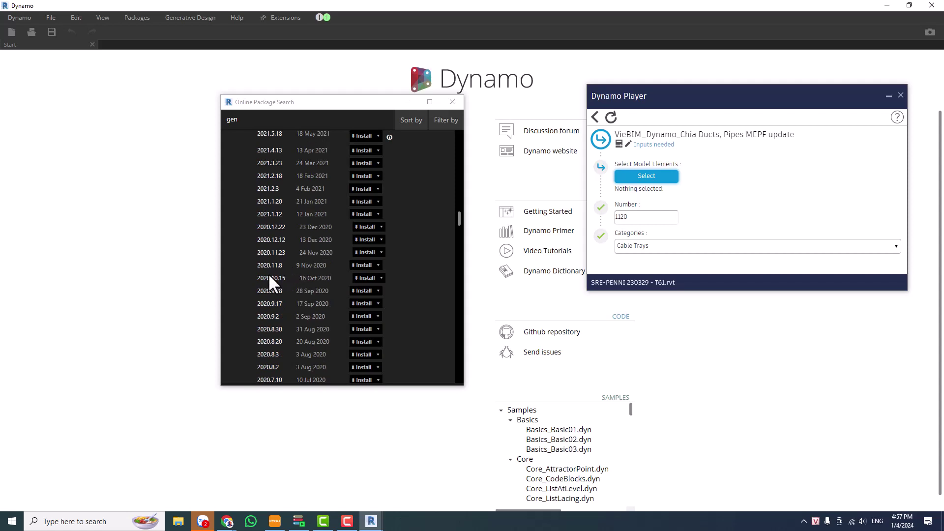
{"action": "scroll", "coordinate": [271, 275], "scroll_direction": "up", "scroll_amount": 1}
{"action": "scroll", "coordinate": [272, 236], "scroll_direction": "up", "scroll_amount": 2}
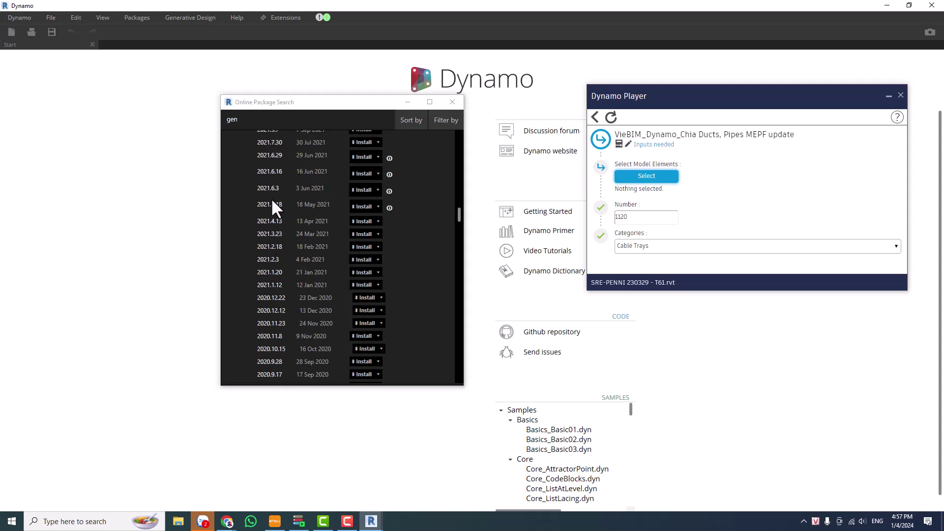
{"action": "scroll", "coordinate": [275, 208], "scroll_direction": "up", "scroll_amount": 1}
{"action": "scroll", "coordinate": [272, 201], "scroll_direction": "up", "scroll_amount": 2}
{"action": "scroll", "coordinate": [273, 202], "scroll_direction": "up", "scroll_amount": 1}
{"action": "scroll", "coordinate": [272, 202], "scroll_direction": "up", "scroll_amount": 2}
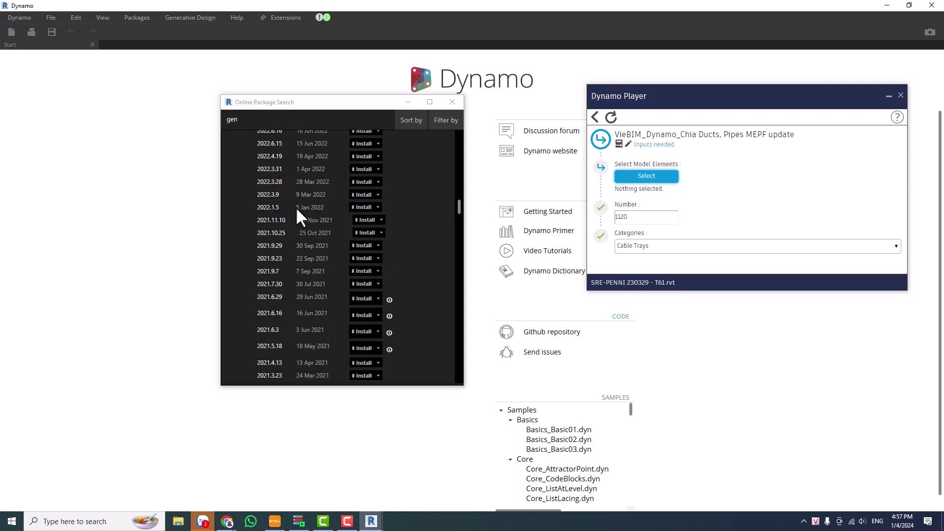
{"action": "scroll", "coordinate": [354, 185], "scroll_direction": "up", "scroll_amount": 1}
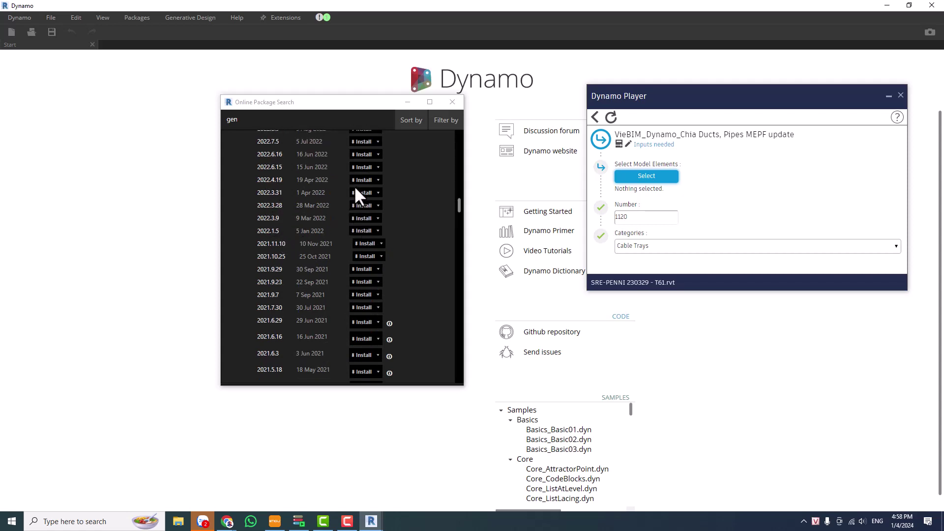
{"action": "scroll", "coordinate": [350, 191], "scroll_direction": "up", "scroll_amount": 1}
{"action": "scroll", "coordinate": [273, 192], "scroll_direction": "up", "scroll_amount": 1}
{"action": "scroll", "coordinate": [272, 192], "scroll_direction": "up", "scroll_amount": 1}
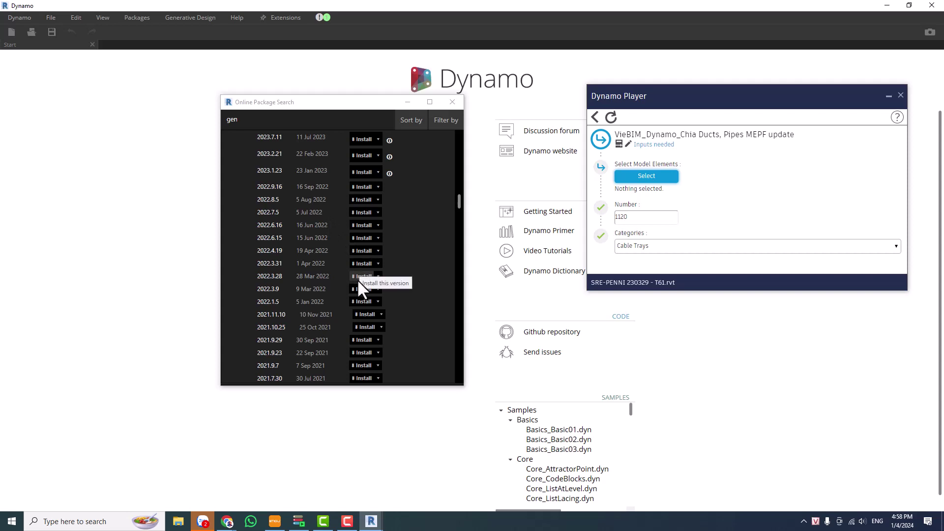
- Start installing Genius Loci 2022.4.19, confirm the download prompt, then cancel at the Python-scripts warning
{"action": "left_click", "coordinate": [359, 250]}
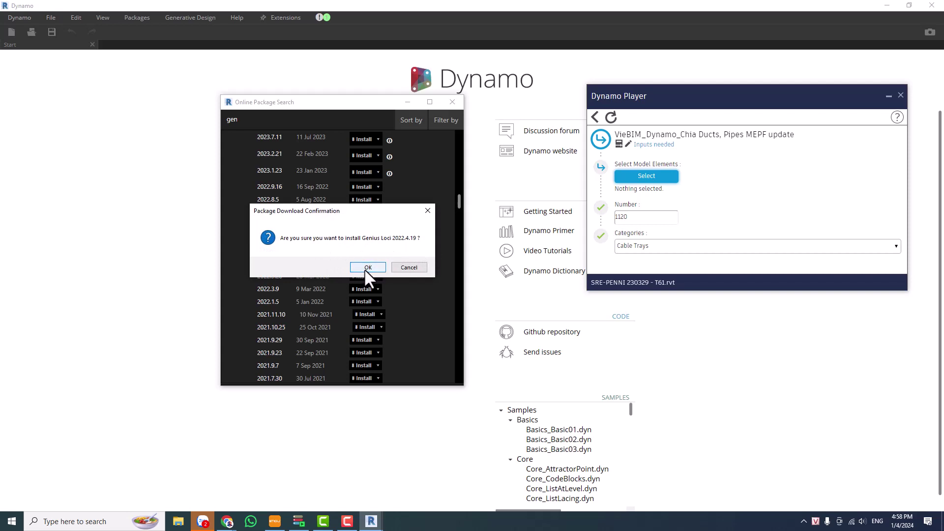
{"action": "left_click", "coordinate": [364, 269]}
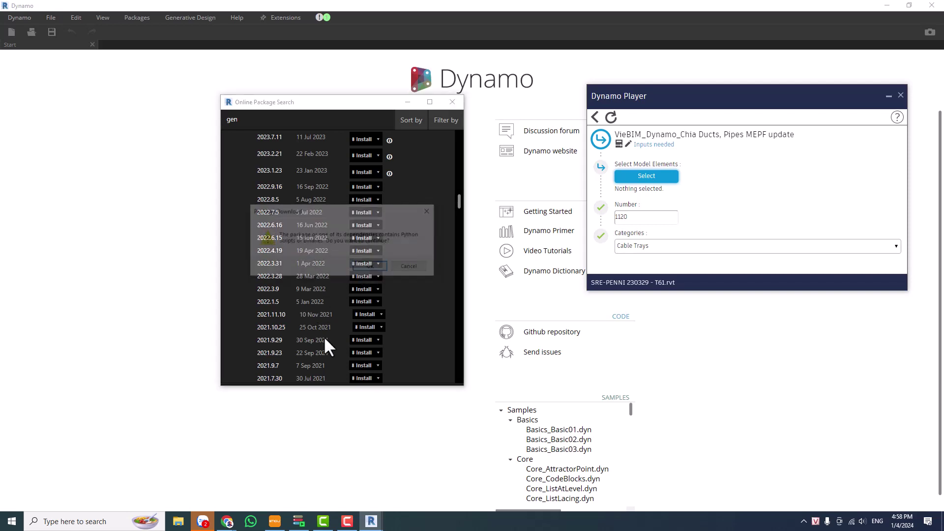
{"action": "left_click", "coordinate": [407, 267]}
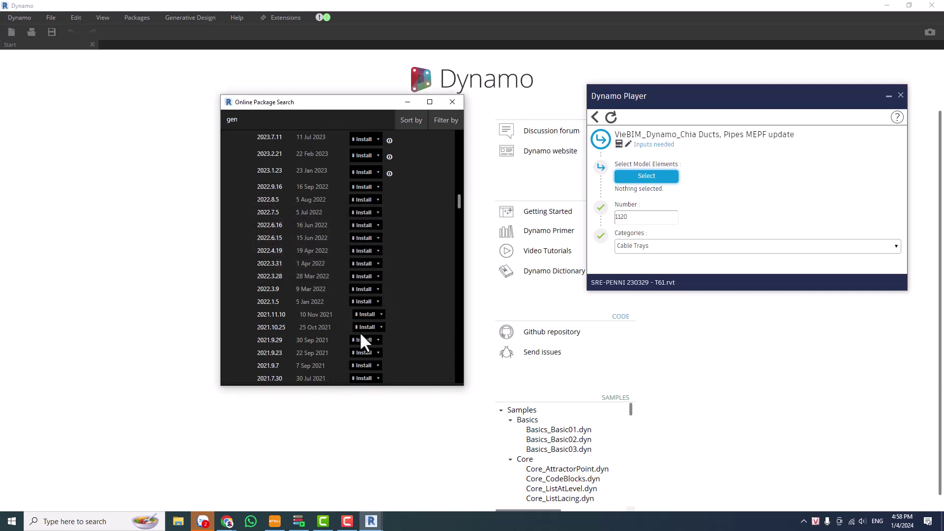
- Close Online Package Search, switch back to Revit, and return Dynamo Player to its two-script list
{"action": "left_click", "coordinate": [450, 102]}
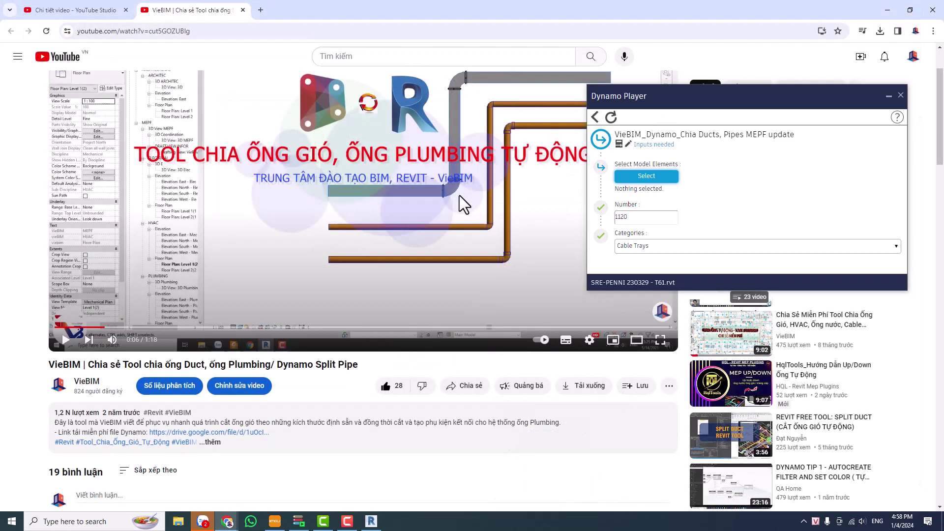
{"action": "left_click", "coordinate": [371, 522]}
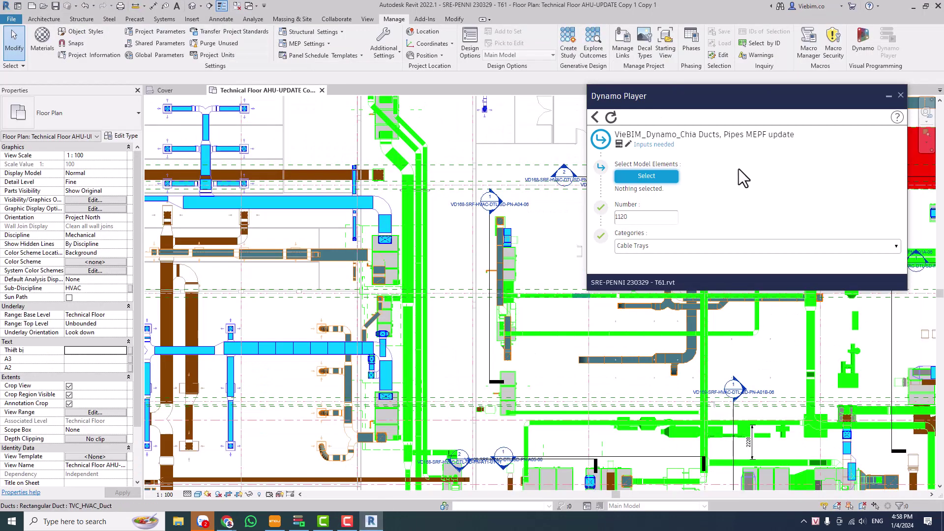
{"action": "left_click", "coordinate": [900, 95]}
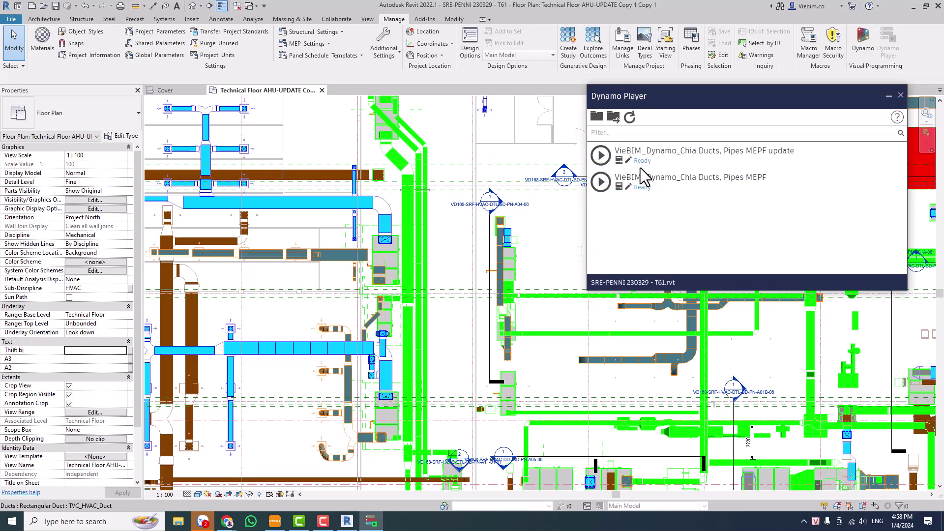
- Run the 'VieBIM_Dynamo_Chia Ducts, Pipes MEPF update' script to show its 1120 and Cable Trays inputs
{"action": "left_click", "coordinate": [600, 156]}
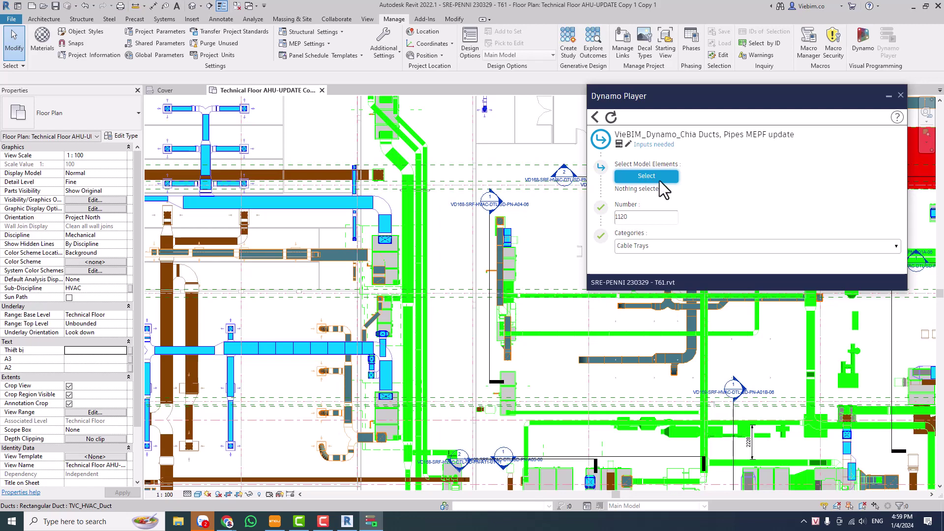
- Open the script's Categories dropdown and scroll down through the category list
{"action": "left_click", "coordinate": [648, 248]}
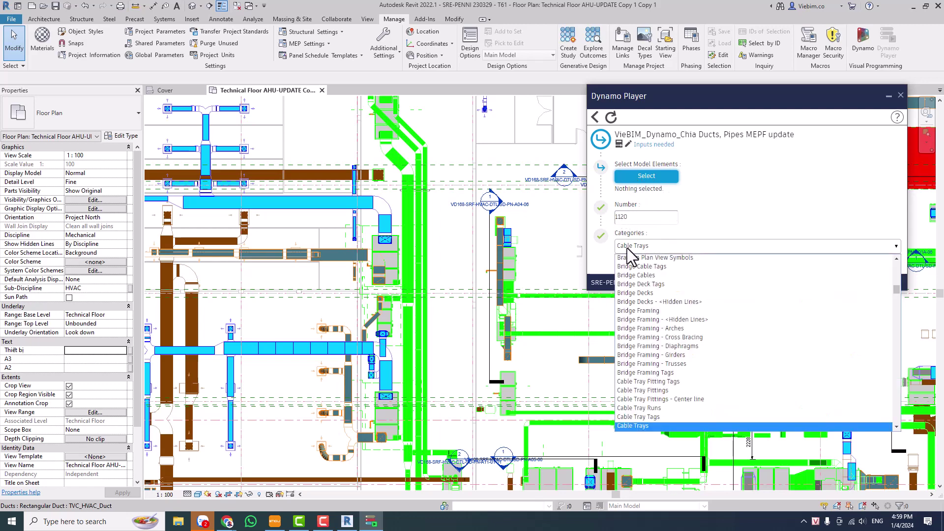
{"action": "left_click", "coordinate": [634, 215]}
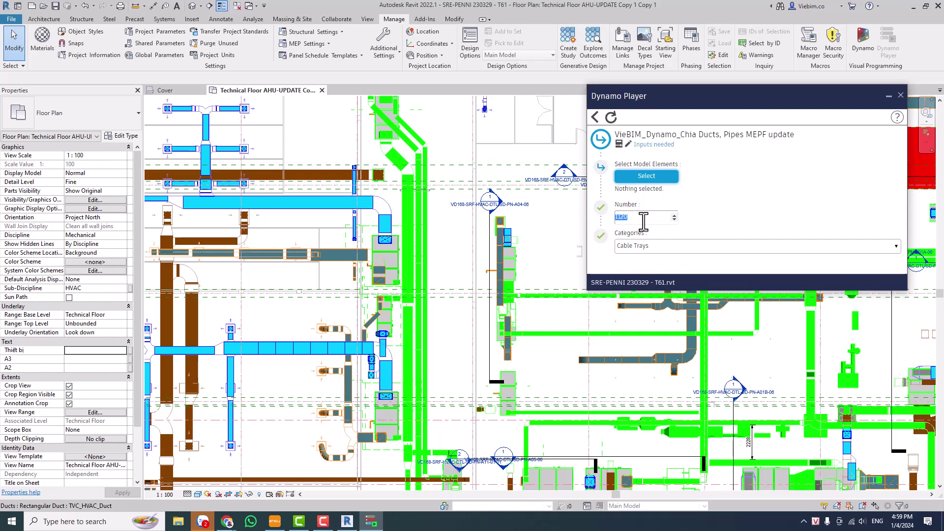
{"action": "left_click", "coordinate": [642, 246]}
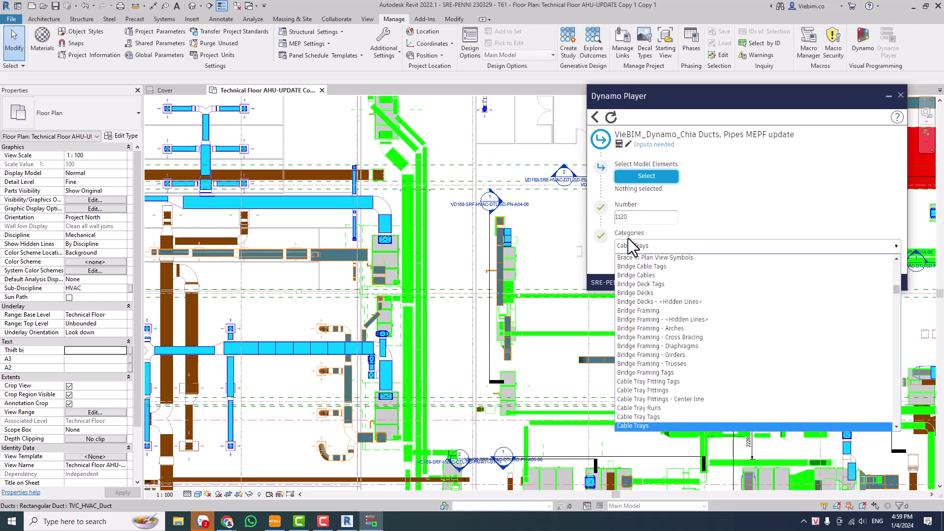
{"action": "left_click", "coordinate": [639, 244]}
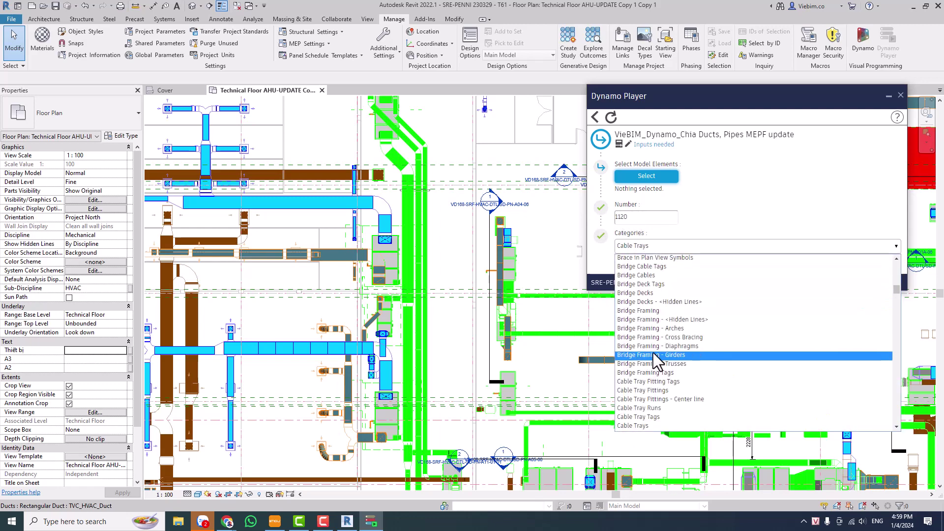
{"action": "scroll", "coordinate": [656, 352], "scroll_direction": "down", "scroll_amount": 5}
{"action": "scroll", "coordinate": [656, 352], "scroll_direction": "down", "scroll_amount": 5}
{"action": "scroll", "coordinate": [657, 353], "scroll_direction": "down", "scroll_amount": 5}
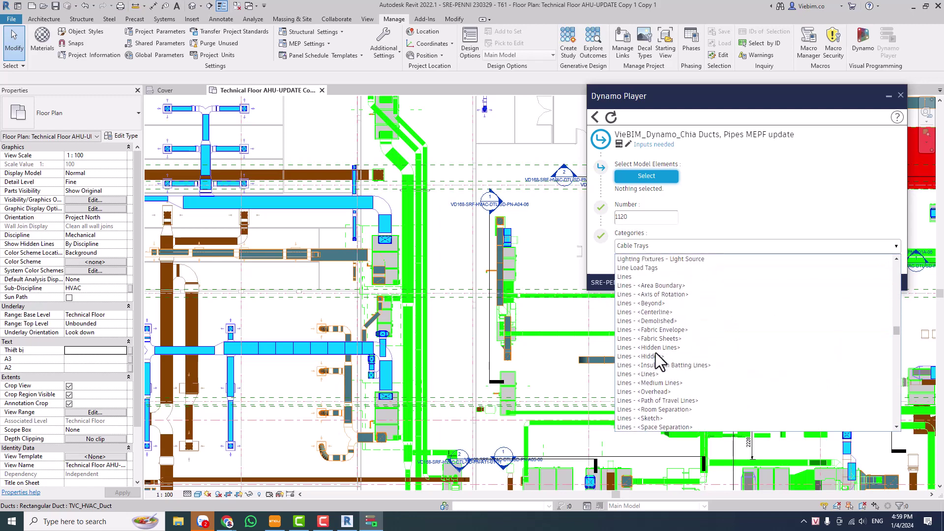
{"action": "scroll", "coordinate": [657, 352], "scroll_direction": "down", "scroll_amount": 5}
{"action": "scroll", "coordinate": [656, 353], "scroll_direction": "down", "scroll_amount": 5}
{"action": "scroll", "coordinate": [656, 353], "scroll_direction": "down", "scroll_amount": 5}
{"action": "scroll", "coordinate": [657, 349], "scroll_direction": "down", "scroll_amount": 5}
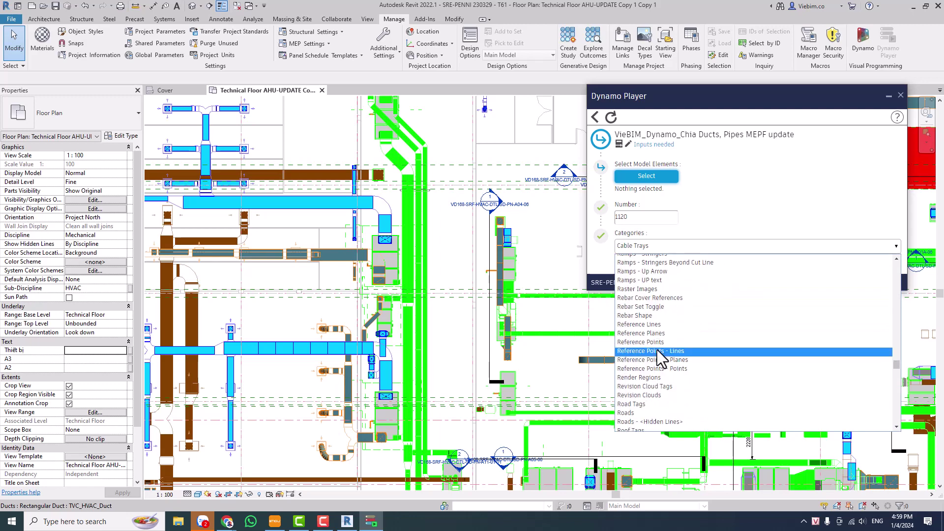
{"action": "scroll", "coordinate": [657, 350], "scroll_direction": "down", "scroll_amount": 5}
{"action": "scroll", "coordinate": [657, 350], "scroll_direction": "down", "scroll_amount": 5}
{"action": "scroll", "coordinate": [657, 349], "scroll_direction": "down", "scroll_amount": 5}
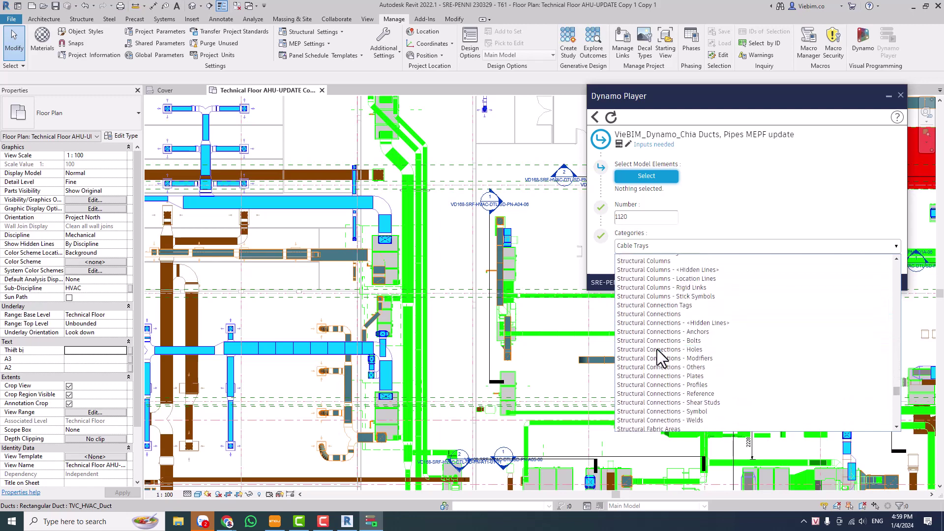
- Choose Ducts as the category and begin selecting model elements in the plan
{"action": "scroll", "coordinate": [657, 349], "scroll_direction": "up", "scroll_amount": 5}
{"action": "scroll", "coordinate": [657, 348], "scroll_direction": "up", "scroll_amount": 10}
{"action": "scroll", "coordinate": [657, 347], "scroll_direction": "up", "scroll_amount": 5}
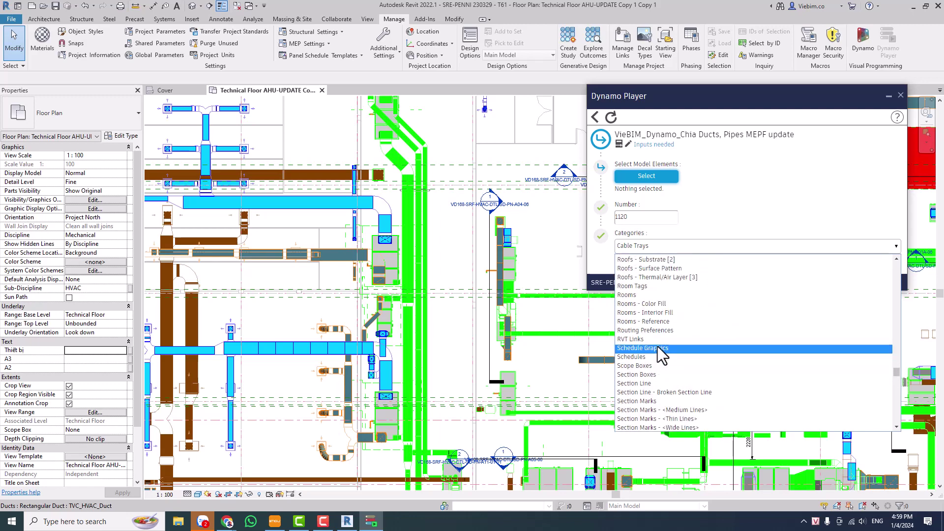
{"action": "scroll", "coordinate": [657, 347], "scroll_direction": "up", "scroll_amount": 5}
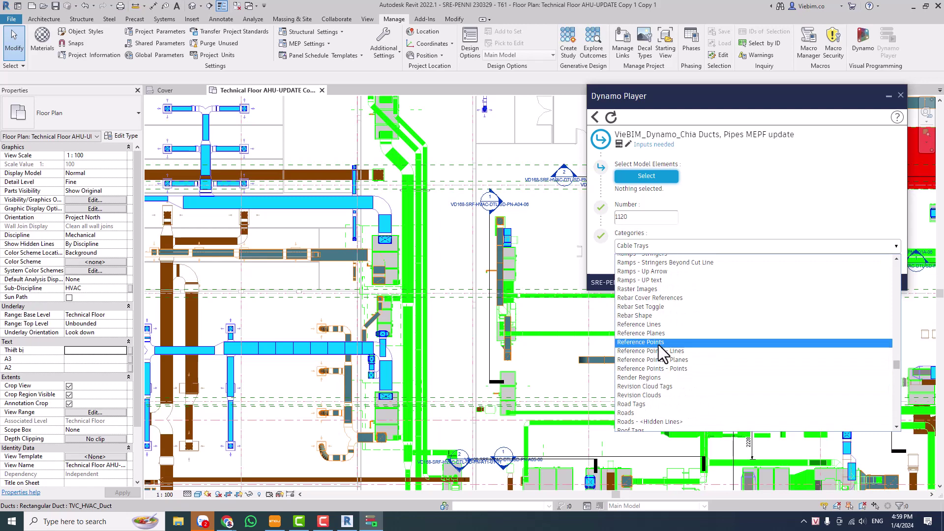
{"action": "scroll", "coordinate": [659, 344], "scroll_direction": "up", "scroll_amount": 5}
{"action": "scroll", "coordinate": [660, 344], "scroll_direction": "up", "scroll_amount": 3}
{"action": "scroll", "coordinate": [661, 345], "scroll_direction": "up", "scroll_amount": 4}
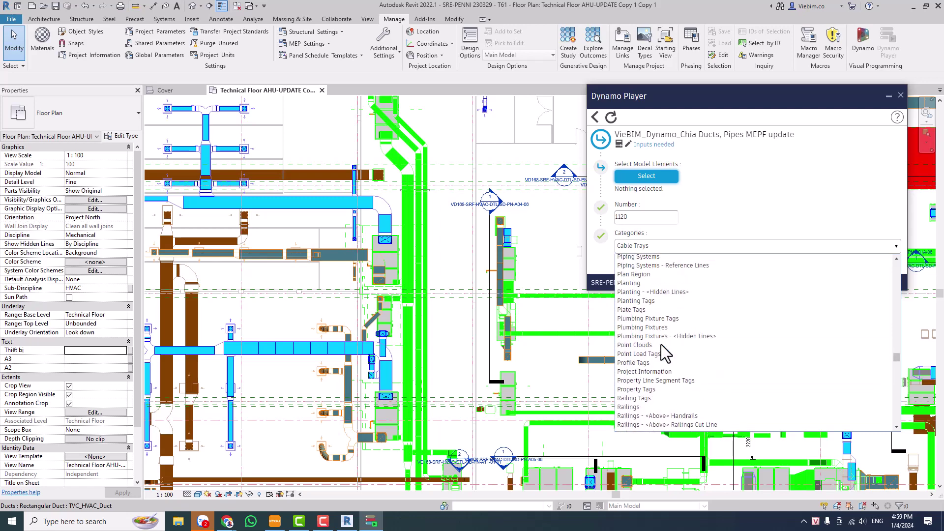
{"action": "scroll", "coordinate": [663, 344], "scroll_direction": "up", "scroll_amount": 2}
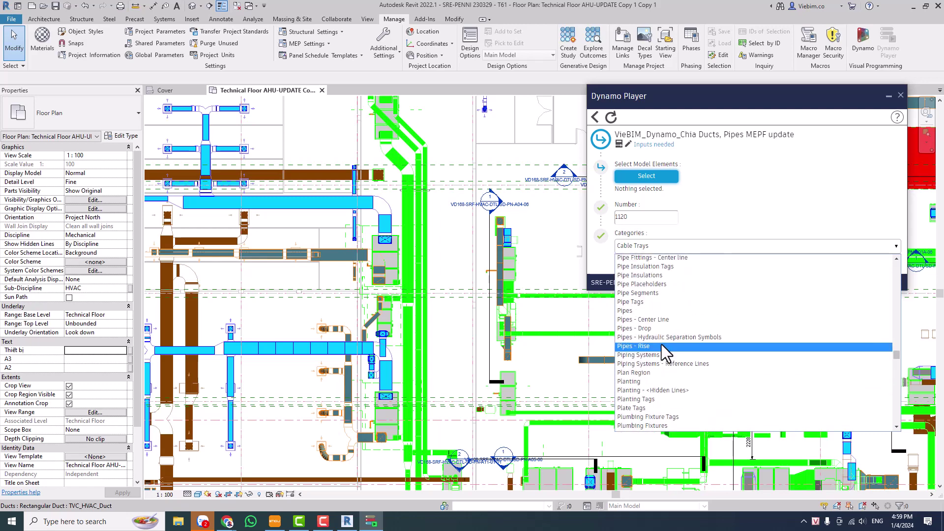
{"action": "scroll", "coordinate": [655, 340], "scroll_direction": "down", "scroll_amount": 10}
{"action": "scroll", "coordinate": [654, 339], "scroll_direction": "up", "scroll_amount": 5}
{"action": "scroll", "coordinate": [654, 335], "scroll_direction": "up", "scroll_amount": 5}
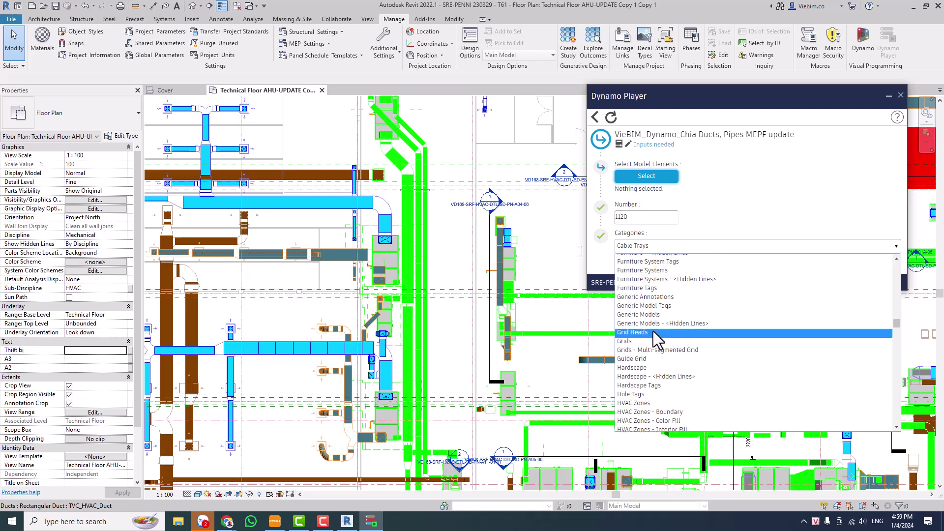
{"action": "scroll", "coordinate": [653, 332], "scroll_direction": "up", "scroll_amount": 5}
{"action": "scroll", "coordinate": [654, 330], "scroll_direction": "up", "scroll_amount": 5}
{"action": "scroll", "coordinate": [627, 344], "scroll_direction": "down", "scroll_amount": 3}
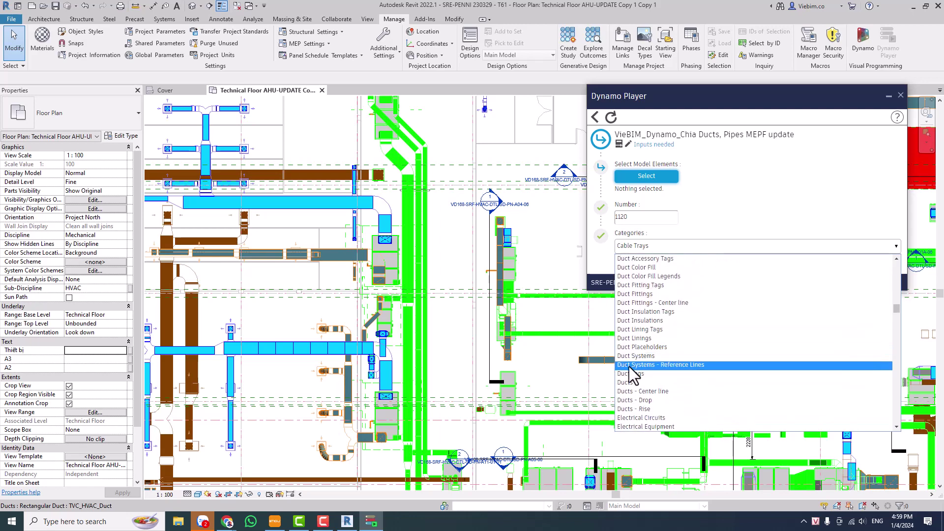
{"action": "left_click", "coordinate": [634, 365]}
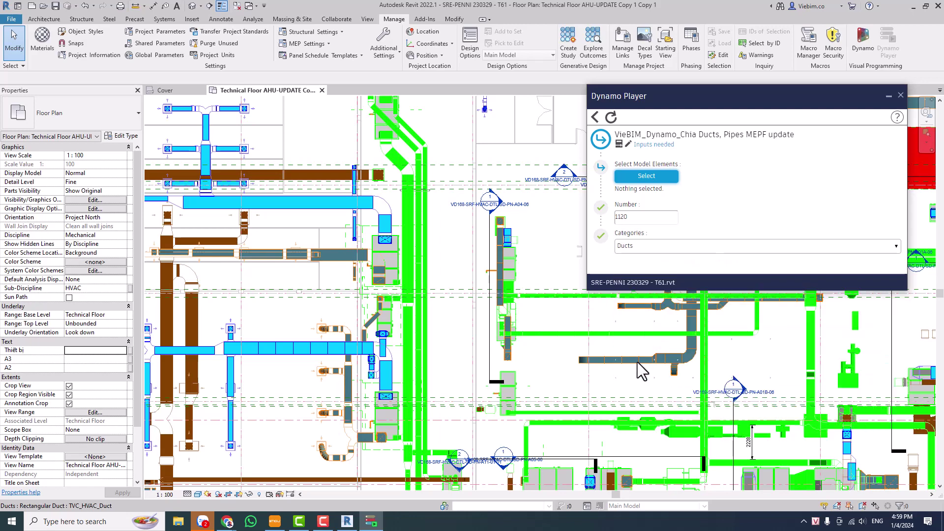
{"action": "left_click", "coordinate": [644, 178]}
{"action": "scroll", "coordinate": [429, 335], "scroll_direction": "up", "scroll_amount": 3}
- Pick the narrow duct in the right green strip and run the VieBIM split script on it
{"action": "scroll", "coordinate": [432, 336], "scroll_direction": "up", "scroll_amount": 2}
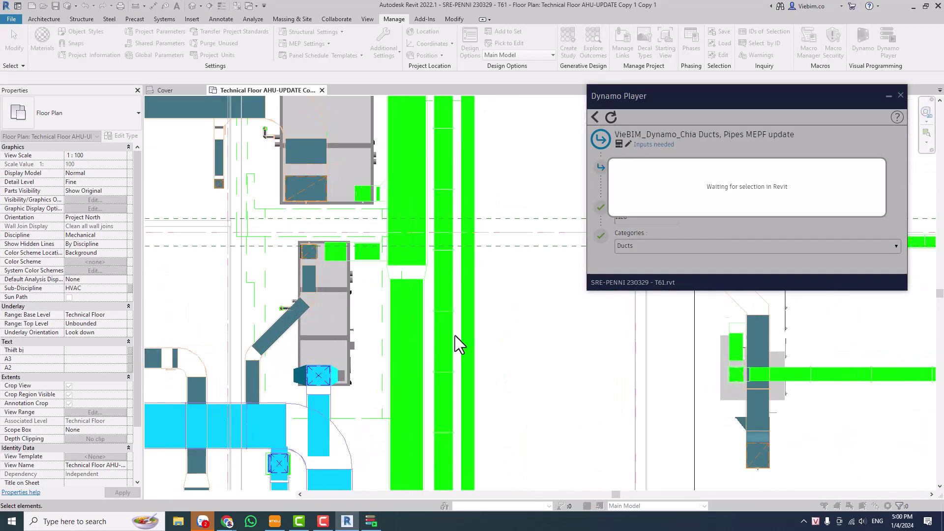
{"action": "scroll", "coordinate": [455, 335], "scroll_direction": "up", "scroll_amount": 2}
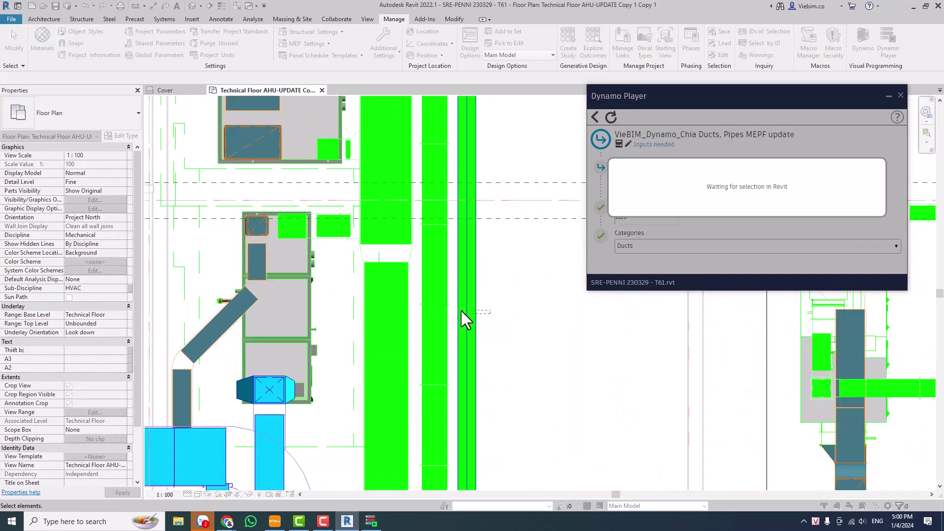
{"action": "left_click", "coordinate": [459, 309]}
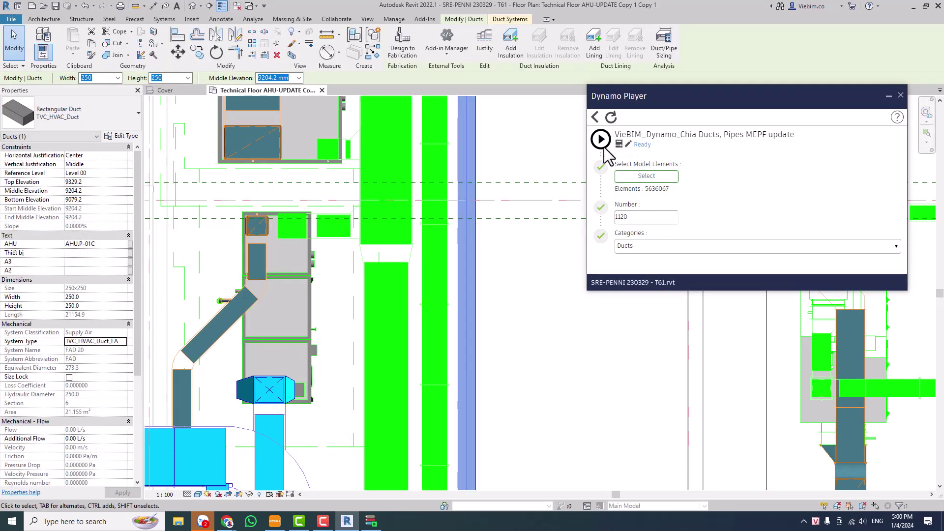
{"action": "left_click", "coordinate": [602, 142]}
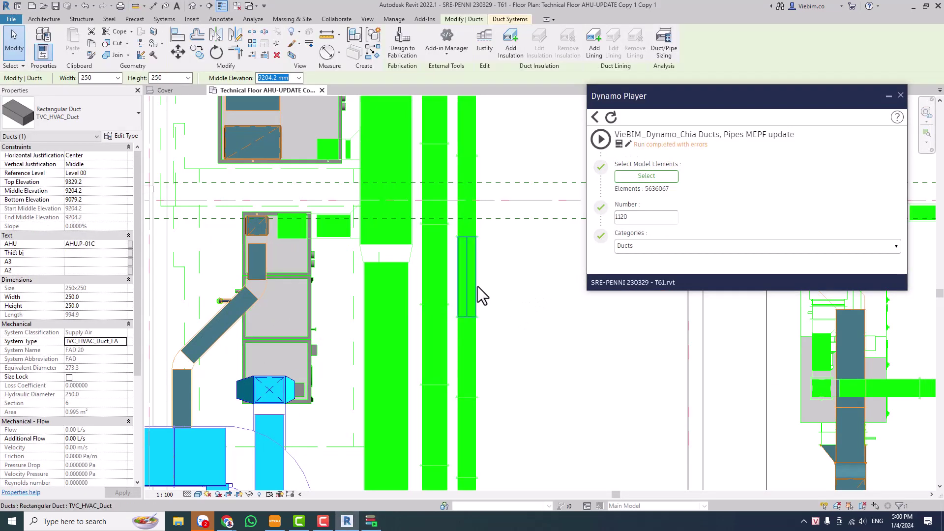
- Select one of the new duct pieces to confirm it measures 1120.0
{"action": "scroll", "coordinate": [477, 286], "scroll_direction": "down", "scroll_amount": 2}
{"action": "scroll", "coordinate": [477, 286], "scroll_direction": "down", "scroll_amount": 1}
{"action": "key", "text": "Escape"}
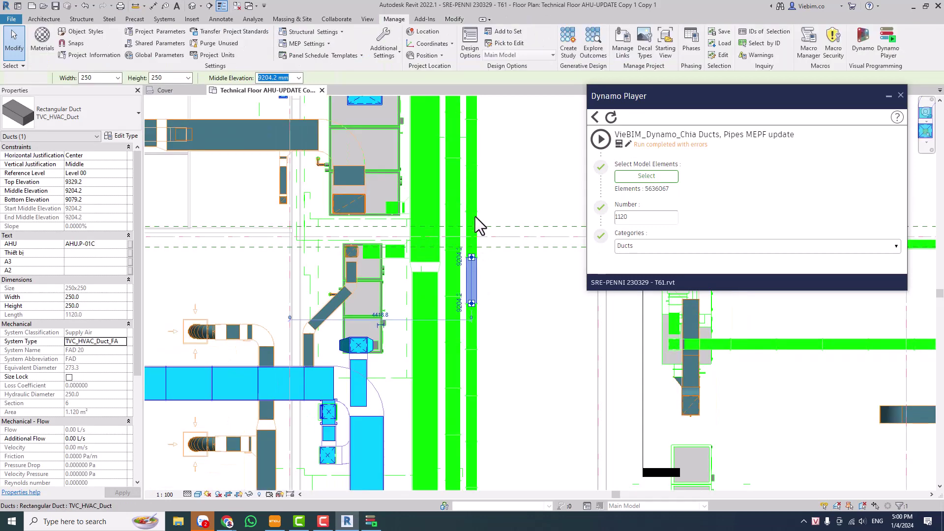
{"action": "left_click", "coordinate": [475, 156]}
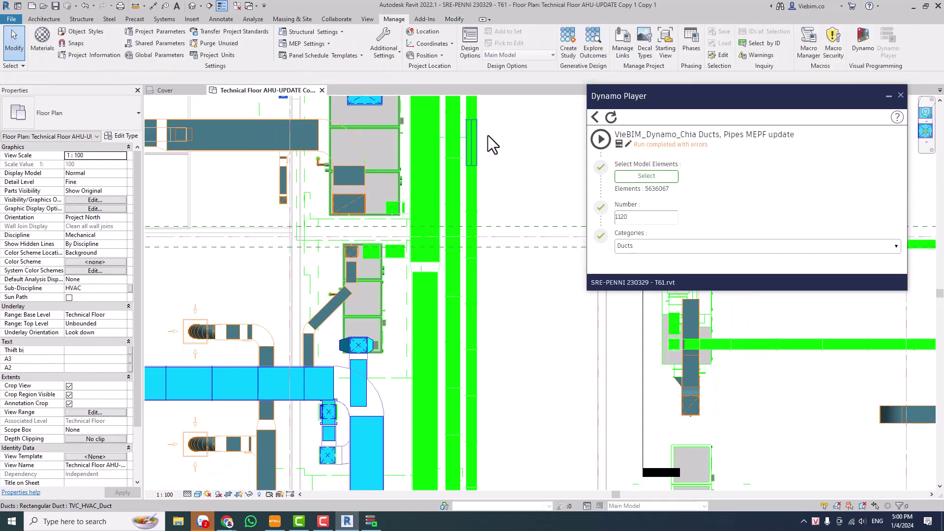
{"action": "middle_click_drag", "start_coordinate": [489, 142], "coordinate": [494, 246]}
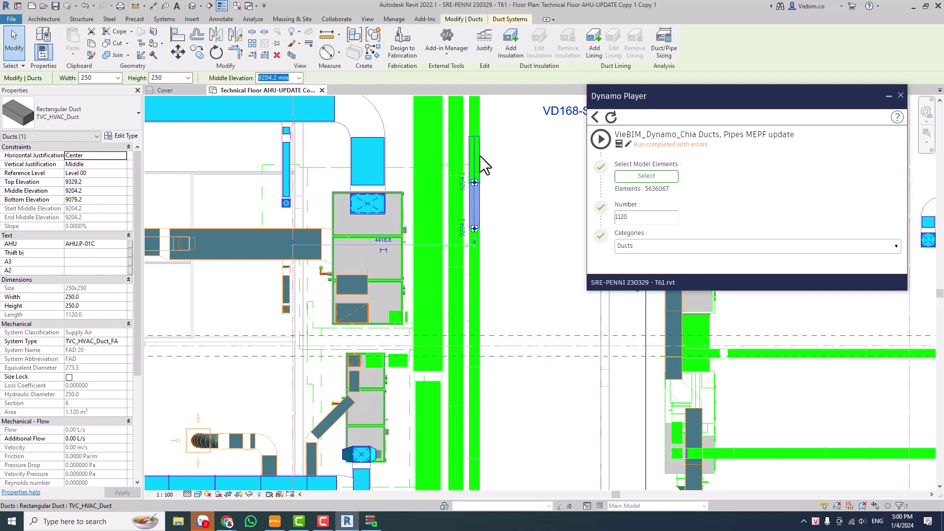
{"action": "key", "text": "Up"}
{"action": "key", "text": "Up"}
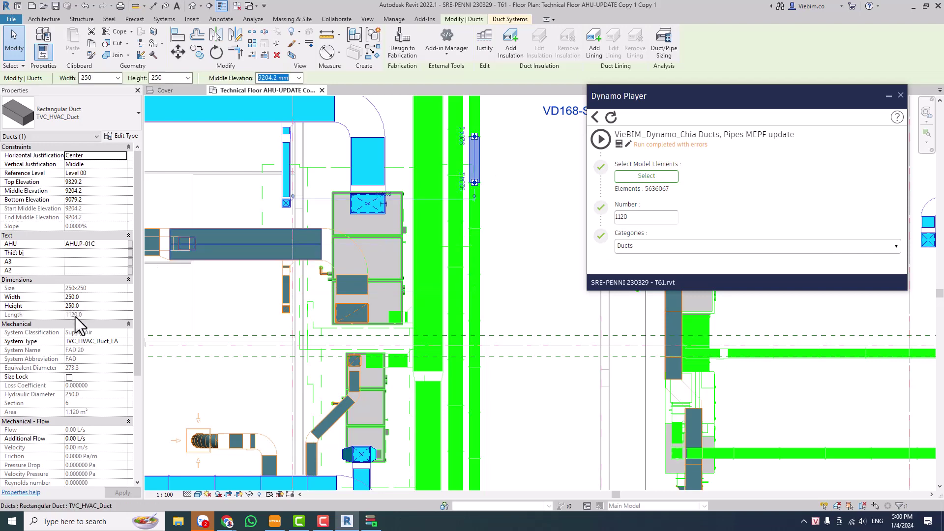
{"action": "scroll", "coordinate": [464, 320], "scroll_direction": "down", "scroll_amount": 3}
{"action": "mouse_move", "coordinate": [464, 320]}
{"action": "middle_mouse_down"}
{"action": "mouse_move", "coordinate": [249, 247]}
{"action": "mouse_move", "coordinate": [213, 262]}
{"action": "middle_mouse_up"}
{"action": "scroll", "coordinate": [490, 327], "scroll_direction": "up", "scroll_amount": 2}
{"action": "scroll", "coordinate": [494, 295], "scroll_direction": "up", "scroll_amount": 2}
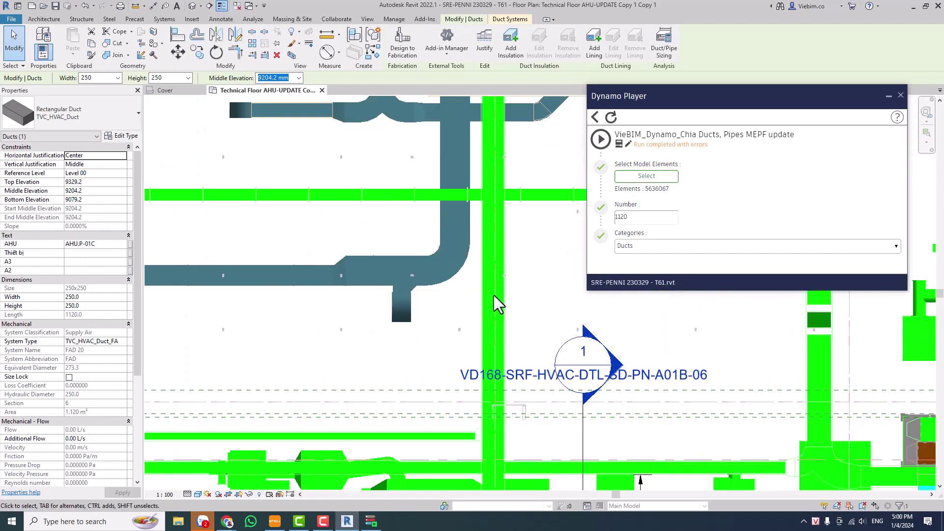
- Crossing-select the five horizontal green ducts as the script's new input
{"action": "left_click", "coordinate": [645, 175]}
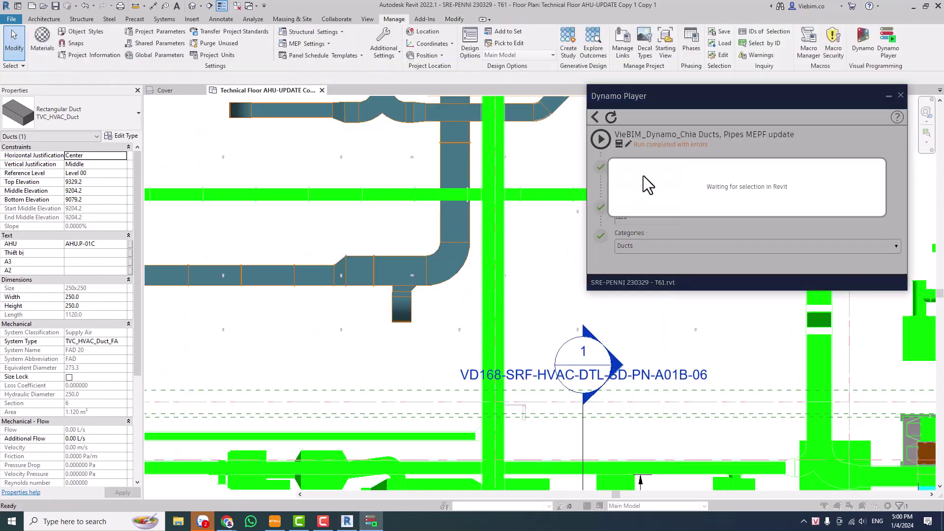
{"action": "scroll", "coordinate": [455, 231], "scroll_direction": "down", "scroll_amount": 3}
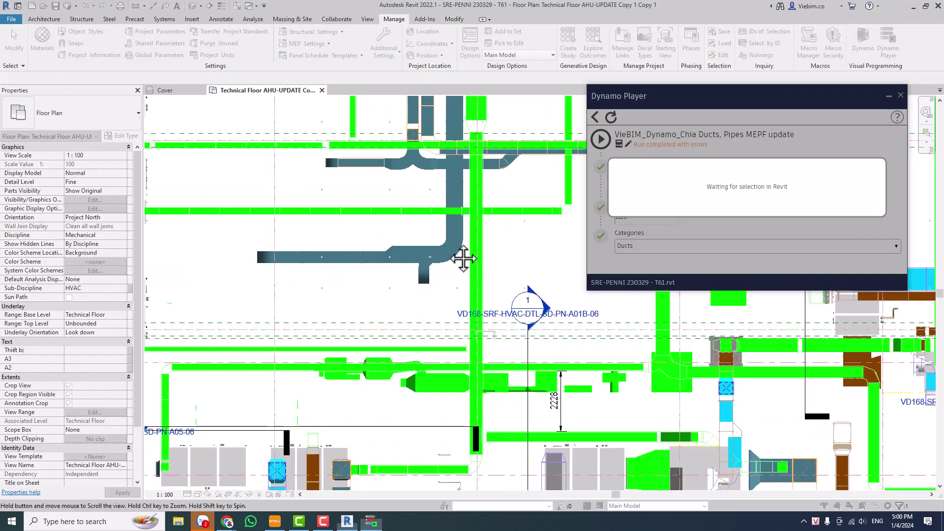
{"action": "middle_click_drag", "start_coordinate": [468, 257], "coordinate": [436, 231]}
{"action": "mouse_move", "coordinate": [433, 362]}
{"action": "middle_mouse_down"}
{"action": "mouse_move", "coordinate": [389, 318]}
{"action": "mouse_move", "coordinate": [261, 341]}
{"action": "middle_mouse_up"}
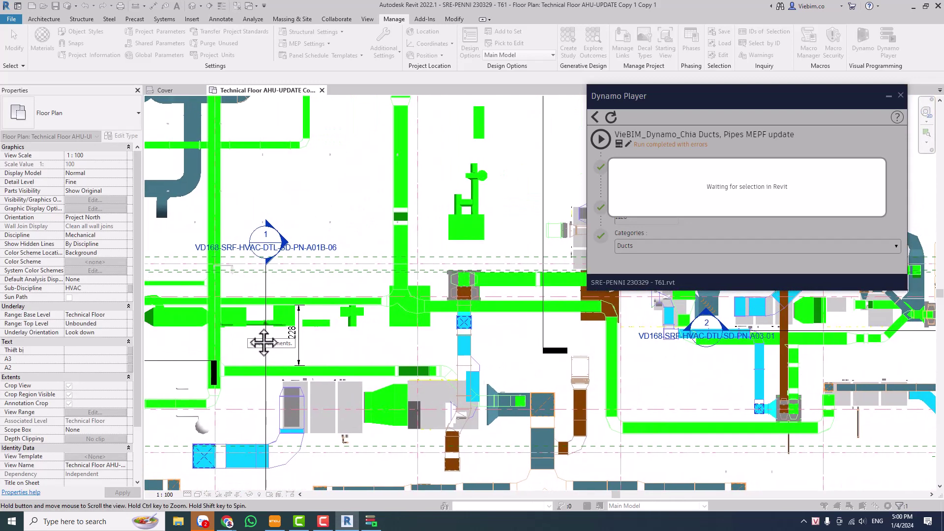
{"action": "middle_click_drag", "start_coordinate": [373, 344], "coordinate": [188, 427]}
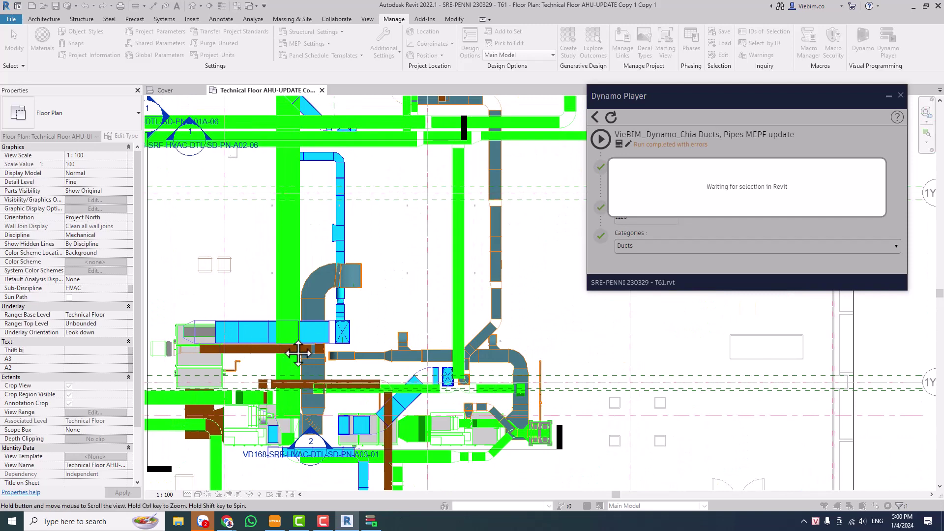
{"action": "middle_click_drag", "start_coordinate": [270, 319], "coordinate": [345, 456]}
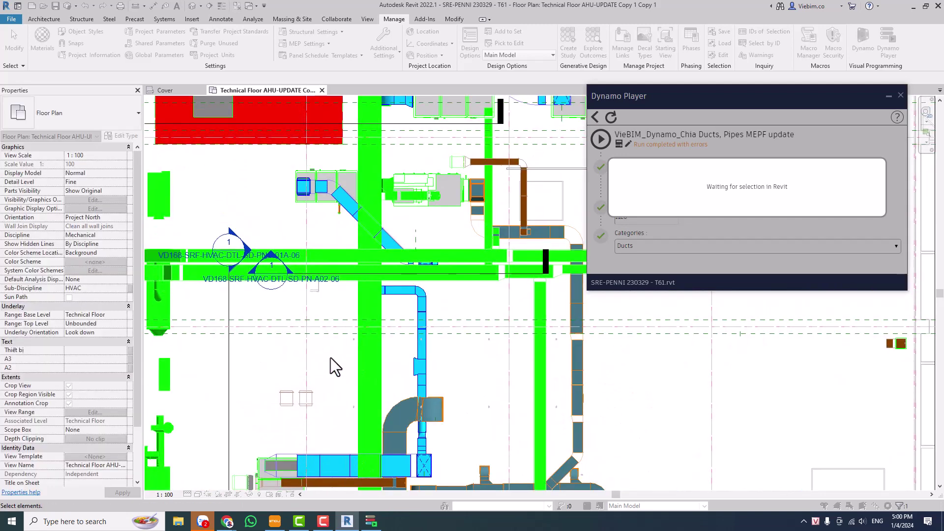
{"action": "scroll", "coordinate": [355, 273], "scroll_direction": "up", "scroll_amount": 2}
{"action": "scroll", "coordinate": [345, 217], "scroll_direction": "up", "scroll_amount": 2}
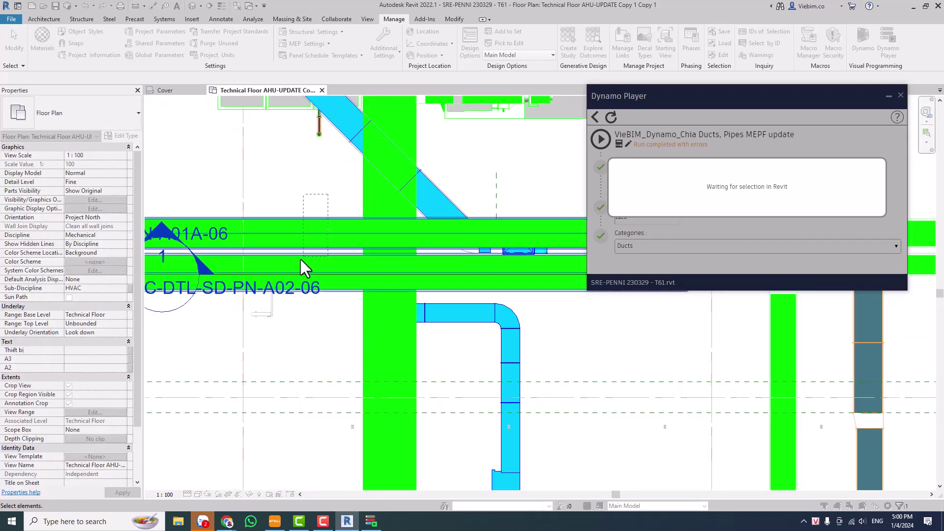
{"action": "left_click_drag", "start_coordinate": [328, 194], "coordinate": [286, 265]}
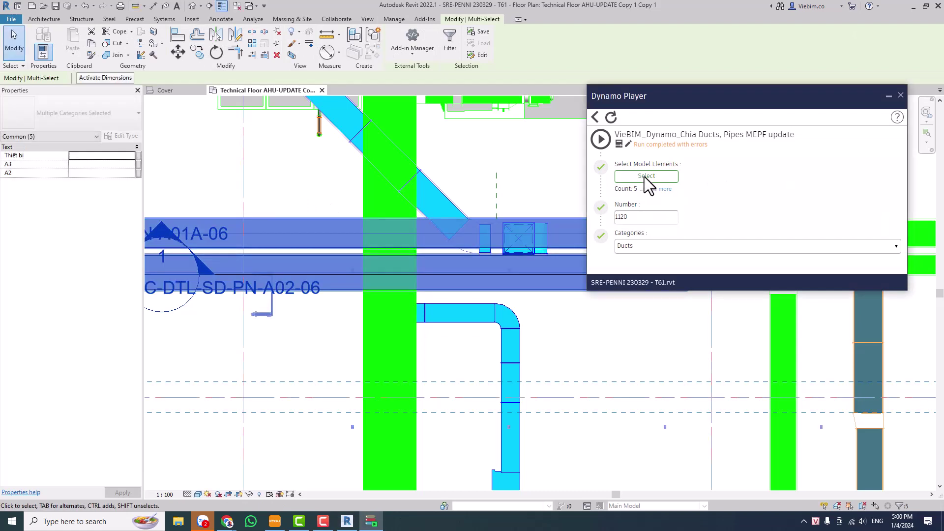
- Run the split script on the five ducts and check one resulting piece
{"action": "left_click", "coordinate": [601, 139]}
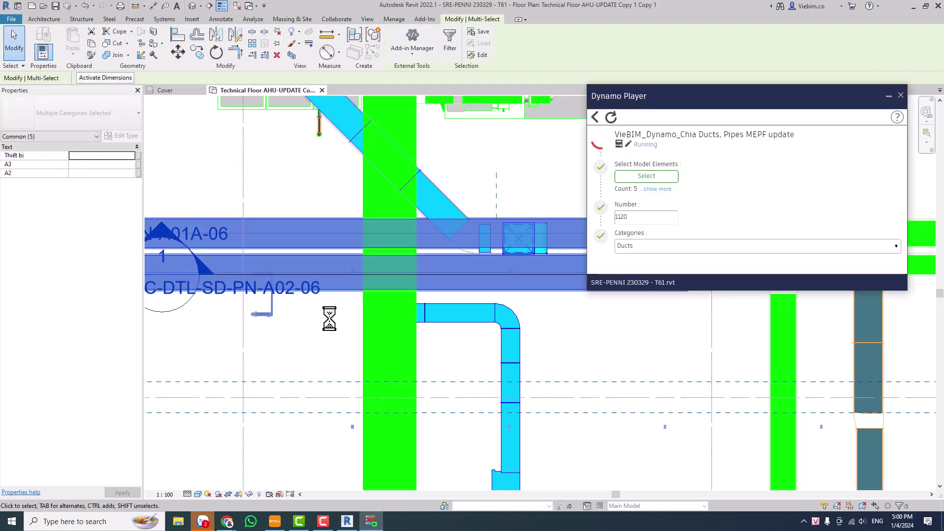
{"action": "scroll", "coordinate": [345, 283], "scroll_direction": "up", "scroll_amount": 3}
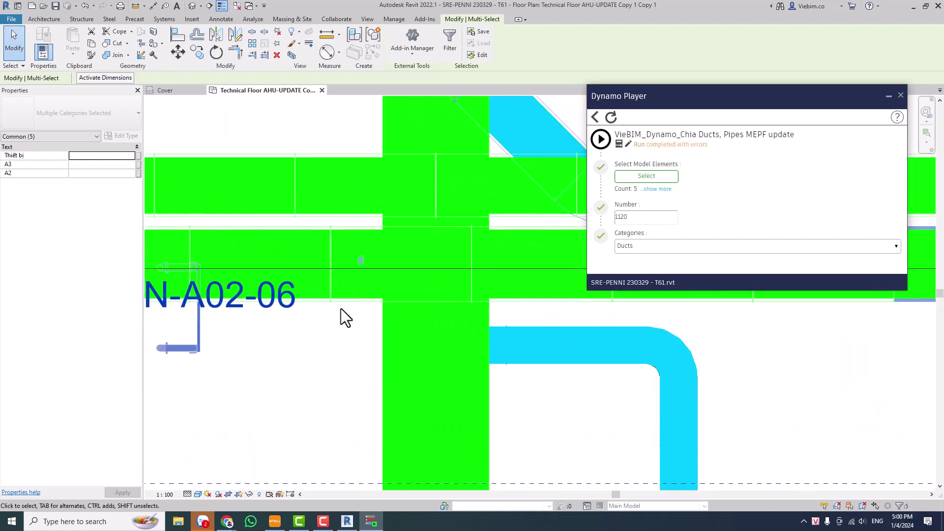
{"action": "left_click", "coordinate": [339, 215]}
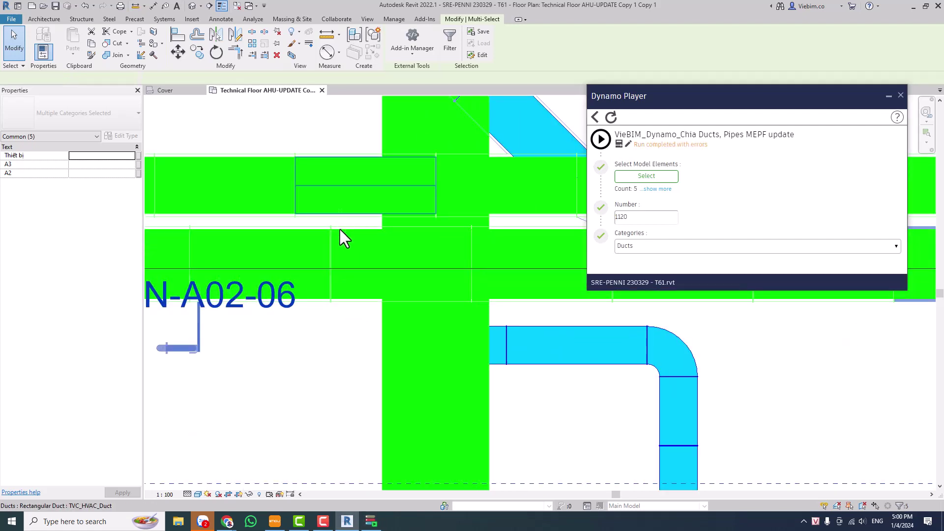
{"action": "scroll", "coordinate": [341, 246], "scroll_direction": "down", "scroll_amount": 4}
- Draw a new horizontal pipe in empty space using the PI command
{"action": "left_click", "coordinate": [480, 294]}
{"action": "scroll", "coordinate": [480, 294], "scroll_direction": "down", "scroll_amount": 2}
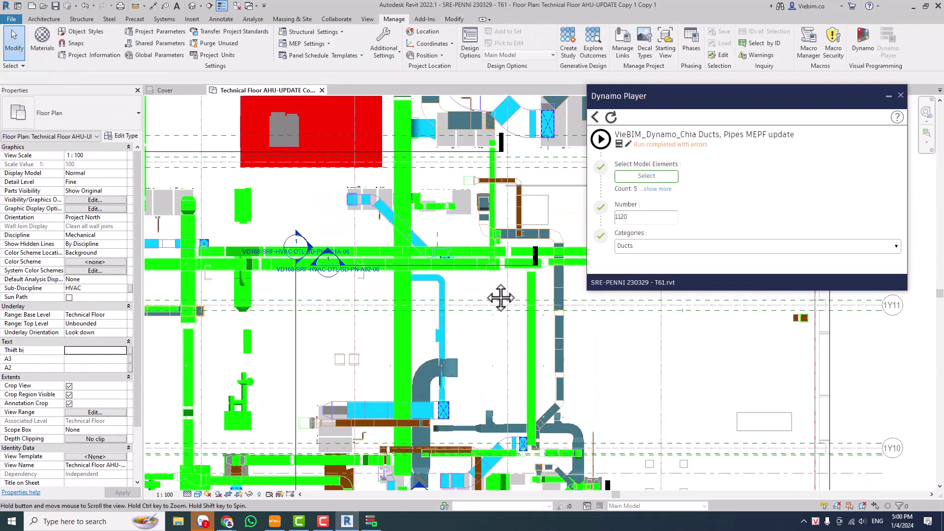
{"action": "mouse_move", "coordinate": [499, 297]}
{"action": "middle_mouse_down"}
{"action": "mouse_move", "coordinate": [436, 293]}
{"action": "mouse_move", "coordinate": [495, 294]}
{"action": "mouse_move", "coordinate": [299, 253]}
{"action": "mouse_move", "coordinate": [274, 232]}
{"action": "middle_mouse_up"}
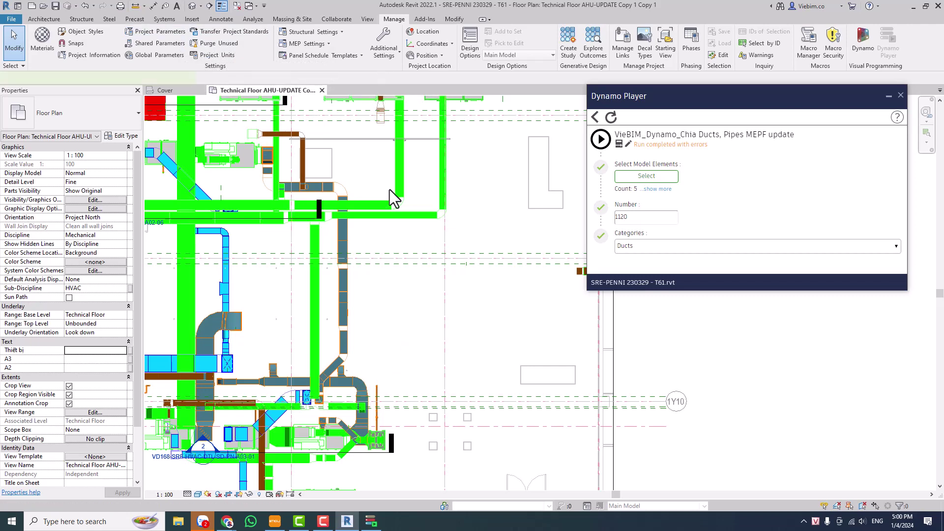
{"action": "key", "text": "p"}
{"action": "key", "text": "i"}
{"action": "left_click", "coordinate": [377, 314]}
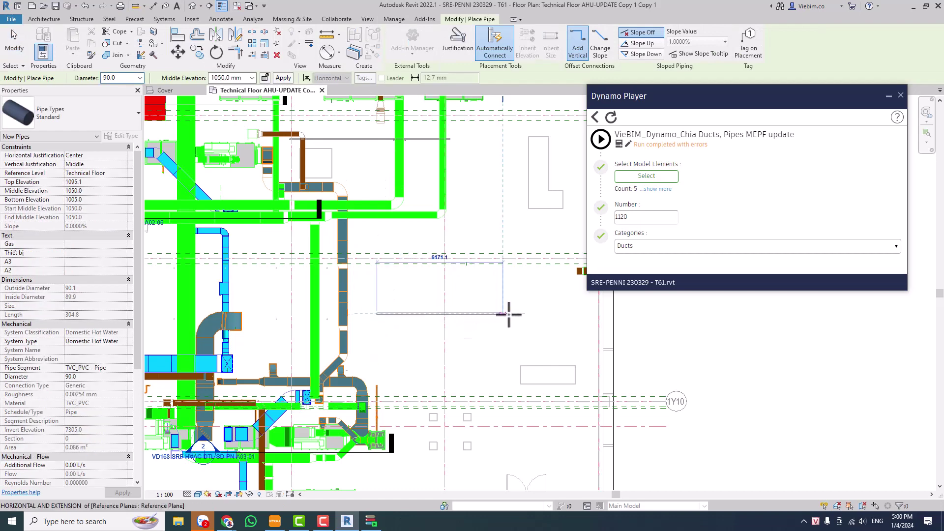
{"action": "left_click", "coordinate": [508, 313]}
{"action": "key", "text": "Escape"}
{"action": "key", "text": "Escape"}
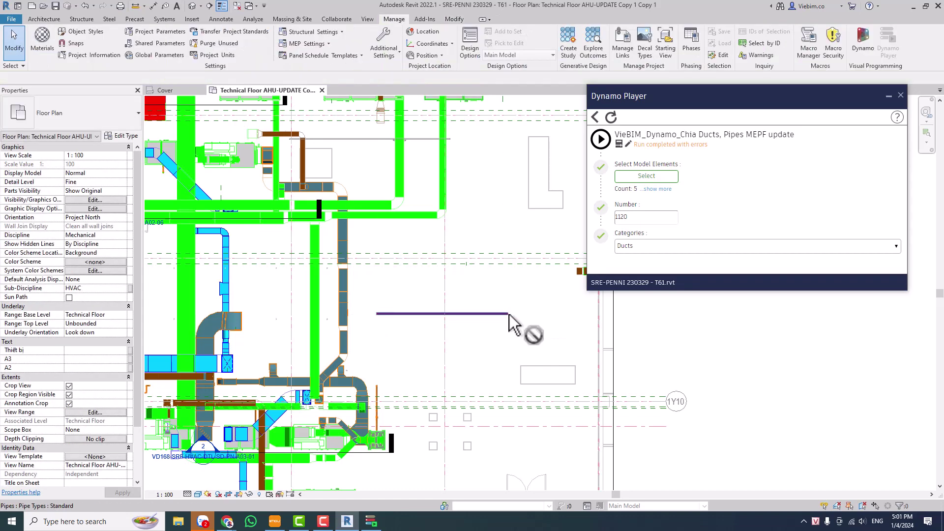
- Set the script's Categories input to Pipes and begin a new element selection
{"action": "left_click", "coordinate": [648, 249]}
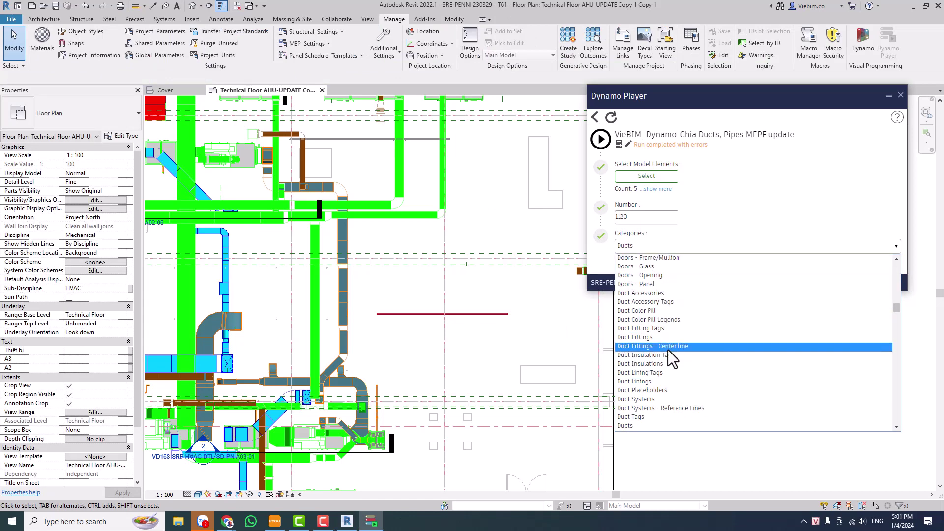
{"action": "scroll", "coordinate": [667, 352], "scroll_direction": "down", "scroll_amount": 10}
{"action": "scroll", "coordinate": [667, 352], "scroll_direction": "down", "scroll_amount": 5}
{"action": "scroll", "coordinate": [667, 349], "scroll_direction": "down", "scroll_amount": 5}
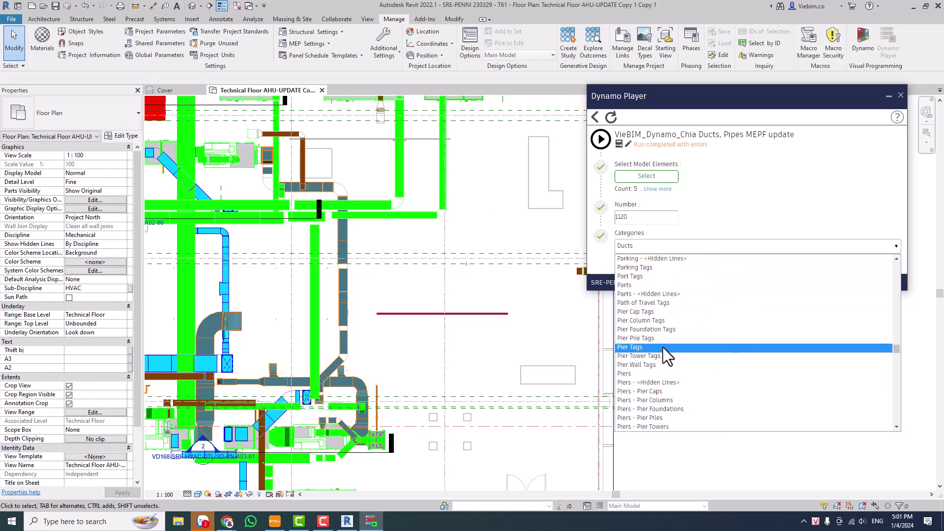
{"action": "scroll", "coordinate": [664, 347], "scroll_direction": "down", "scroll_amount": 5}
{"action": "scroll", "coordinate": [660, 345], "scroll_direction": "down", "scroll_amount": 3}
{"action": "scroll", "coordinate": [658, 338], "scroll_direction": "up", "scroll_amount": 1}
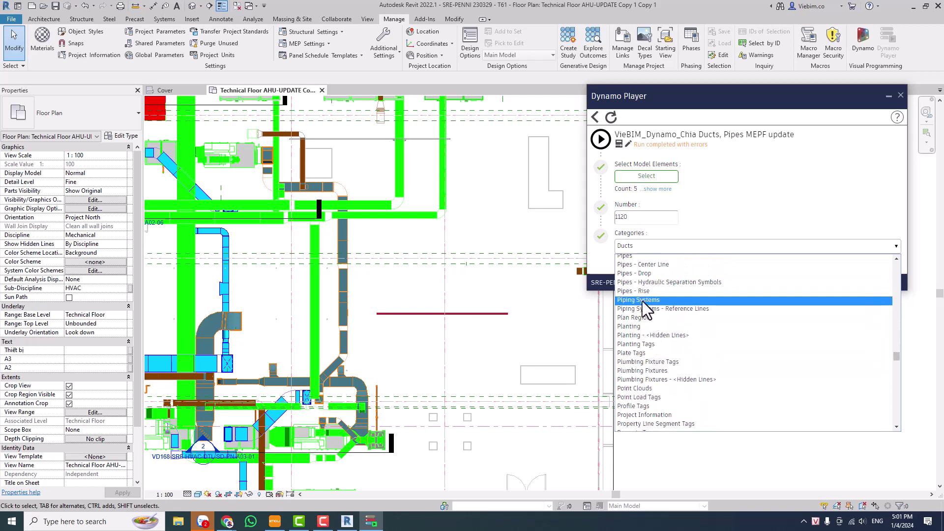
{"action": "scroll", "coordinate": [650, 302], "scroll_direction": "up", "scroll_amount": 2}
{"action": "scroll", "coordinate": [640, 280], "scroll_direction": "up", "scroll_amount": 1}
{"action": "scroll", "coordinate": [635, 277], "scroll_direction": "up", "scroll_amount": 3}
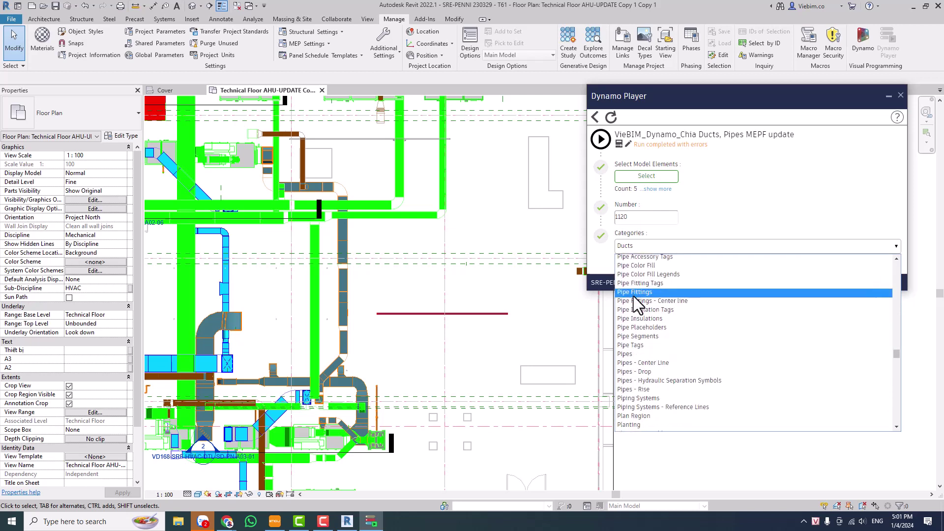
{"action": "left_click", "coordinate": [629, 347]}
{"action": "left_click_drag", "start_coordinate": [606, 147], "coordinate": [622, 166]}
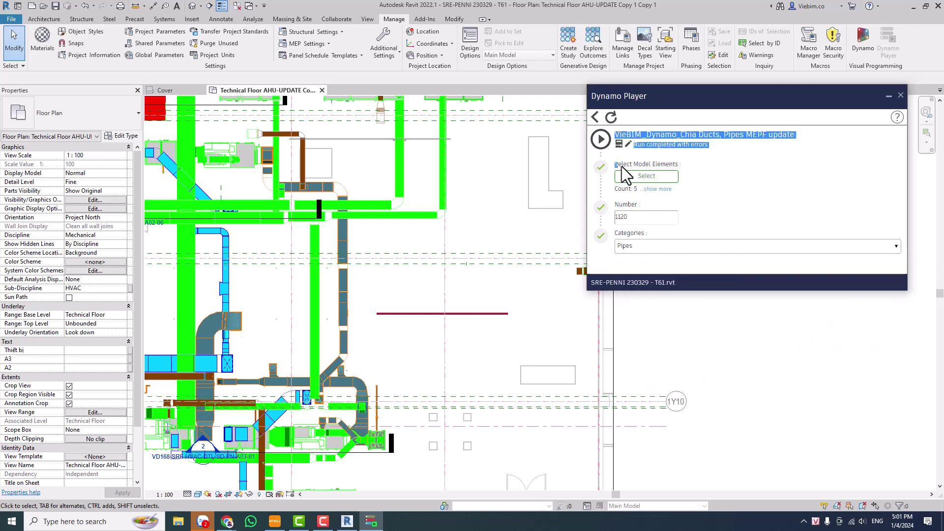
{"action": "left_click", "coordinate": [648, 177]}
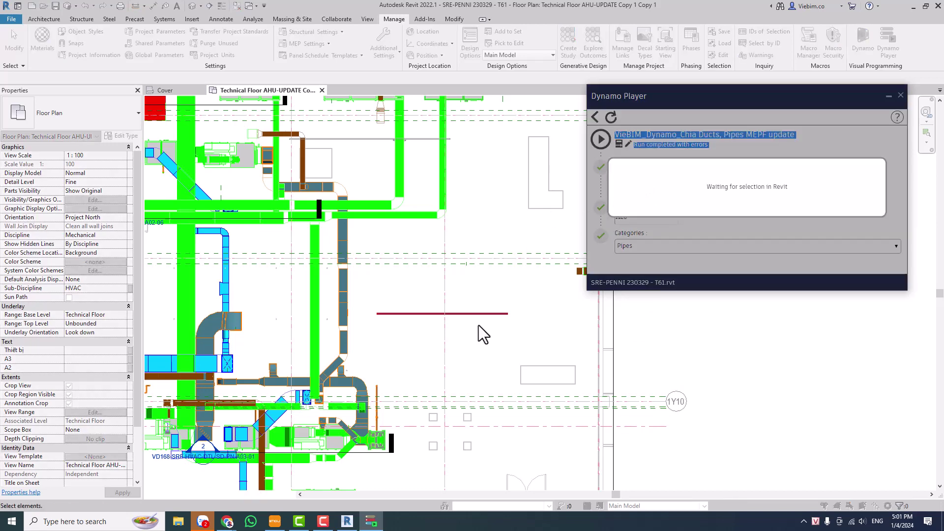
- Pick the new pipe, run the split script, and zoom in on the joints
{"action": "left_click", "coordinate": [474, 313]}
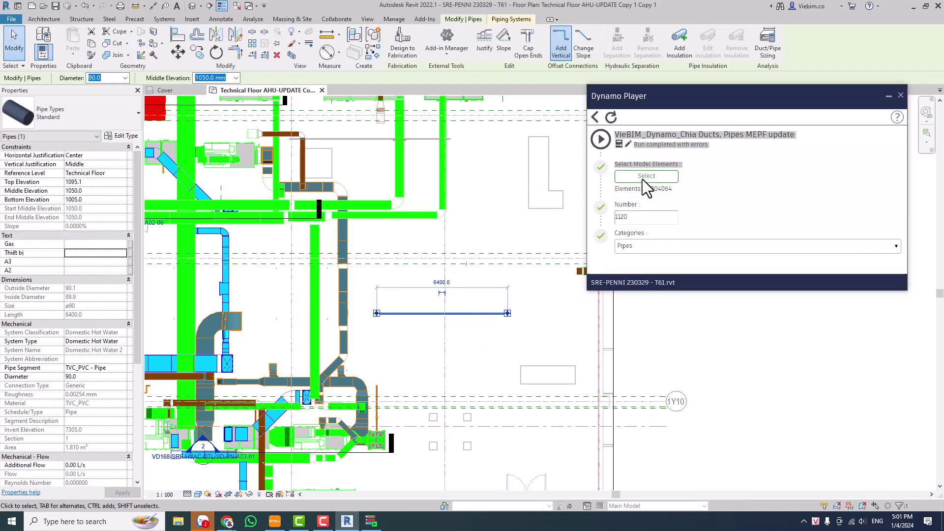
{"action": "left_click", "coordinate": [601, 139]}
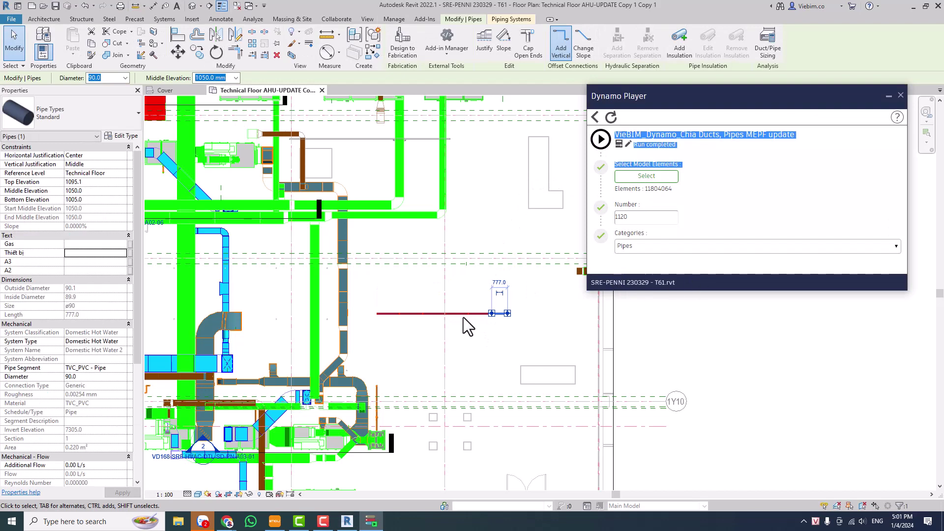
{"action": "scroll", "coordinate": [465, 316], "scroll_direction": "up", "scroll_amount": 3}
{"action": "scroll", "coordinate": [492, 320], "scroll_direction": "up", "scroll_amount": 3}
{"action": "scroll", "coordinate": [443, 339], "scroll_direction": "up", "scroll_amount": 2}
{"action": "scroll", "coordinate": [421, 357], "scroll_direction": "down", "scroll_amount": 2}
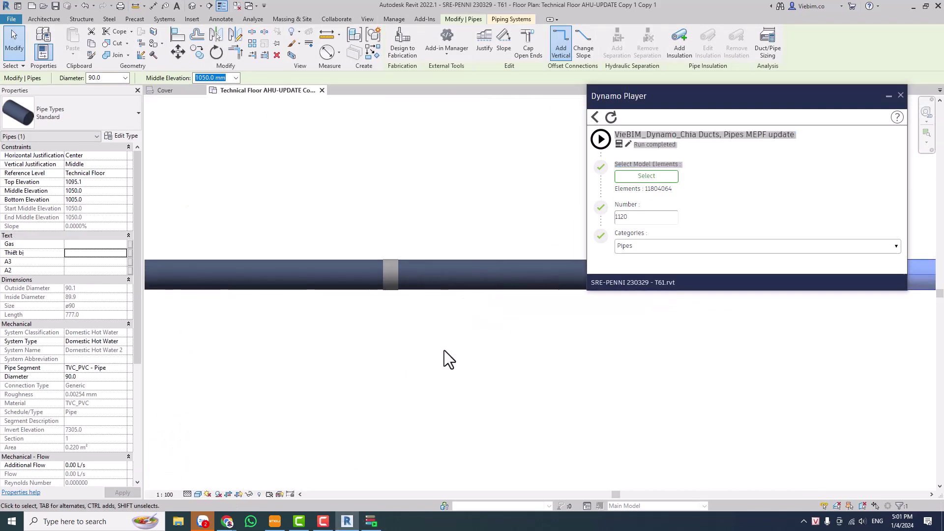
{"action": "scroll", "coordinate": [410, 364], "scroll_direction": "down", "scroll_amount": 1}
{"action": "scroll", "coordinate": [399, 350], "scroll_direction": "down", "scroll_amount": 2}
{"action": "scroll", "coordinate": [394, 342], "scroll_direction": "down", "scroll_amount": 1}
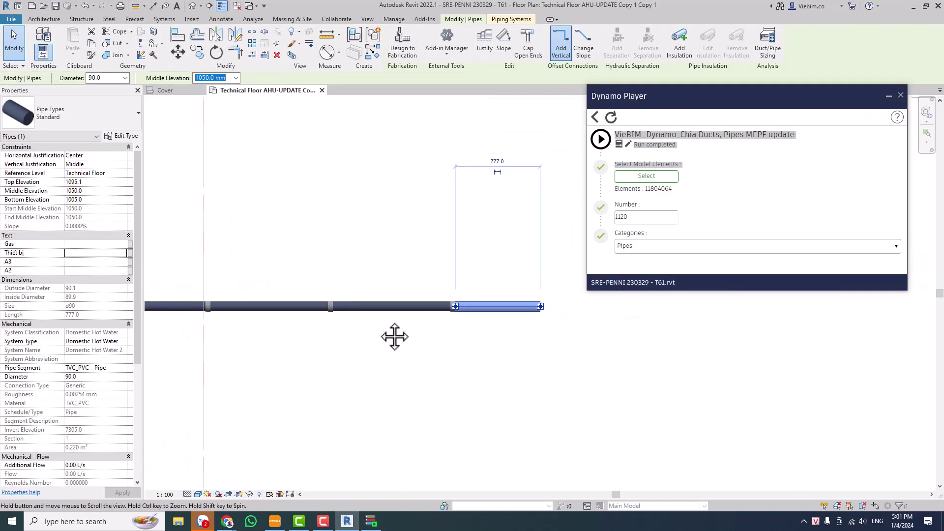
- Clear the selection, centre the split pipe, and shift the Dynamo Player window left
{"action": "left_click", "coordinate": [421, 225]}
{"action": "scroll", "coordinate": [479, 253], "scroll_direction": "down", "scroll_amount": 1}
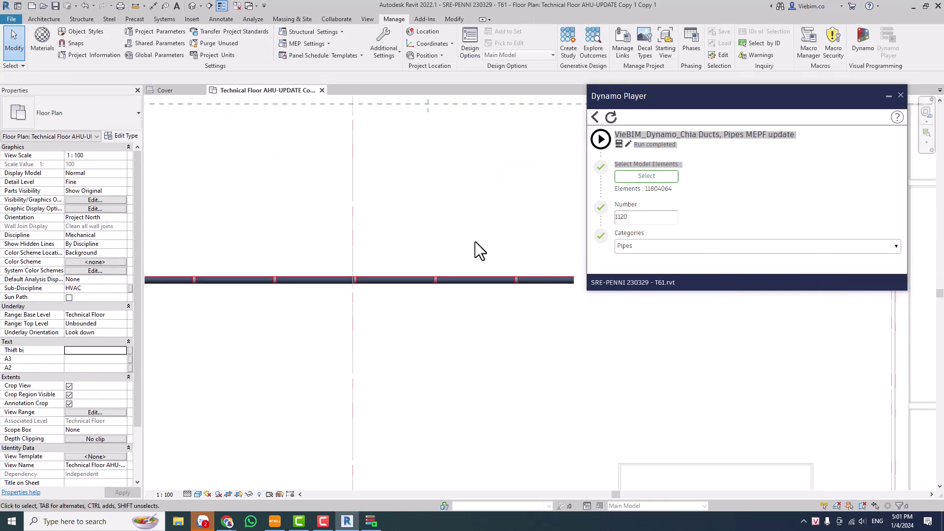
{"action": "scroll", "coordinate": [475, 241], "scroll_direction": "down", "scroll_amount": 2}
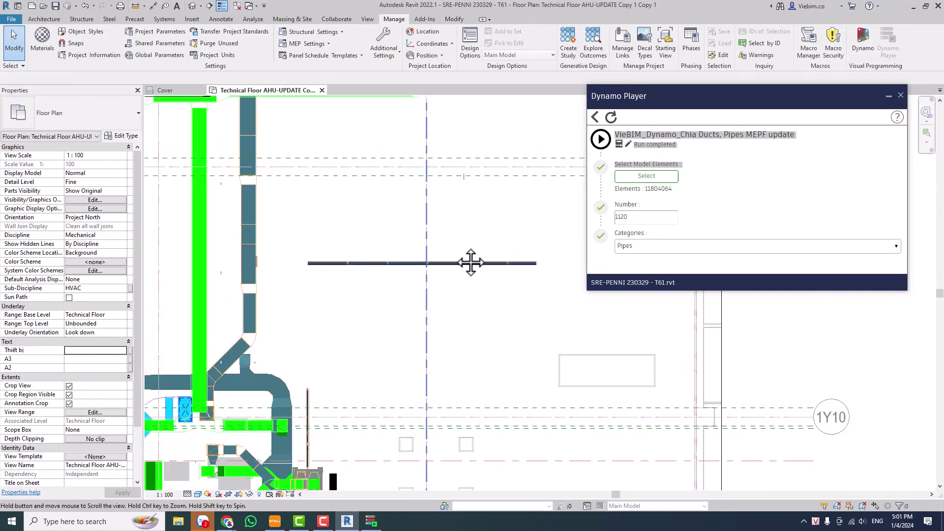
{"action": "mouse_move", "coordinate": [411, 255]}
{"action": "middle_mouse_down"}
{"action": "mouse_move", "coordinate": [449, 263]}
{"action": "mouse_move", "coordinate": [402, 266]}
{"action": "middle_mouse_up"}
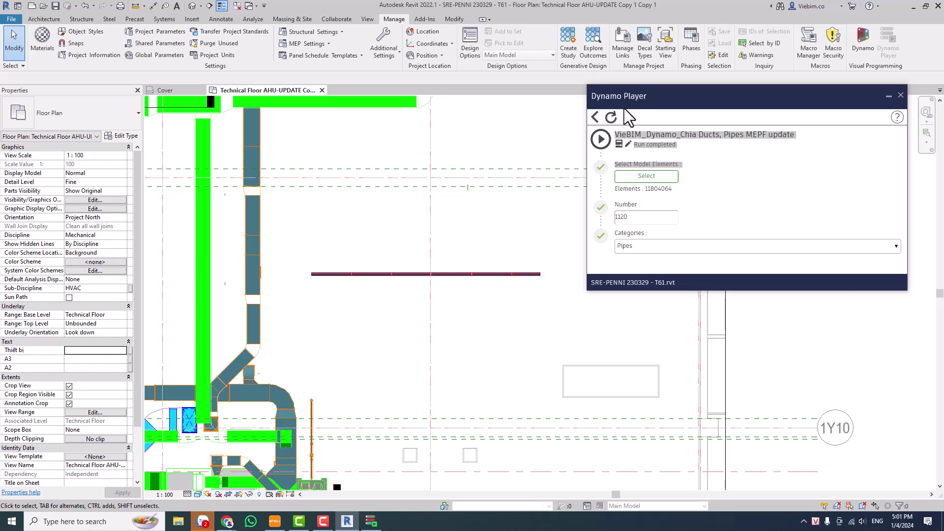
{"action": "left_click_drag", "start_coordinate": [642, 101], "coordinate": [616, 102]}
{"action": "left_click", "coordinate": [682, 166]}
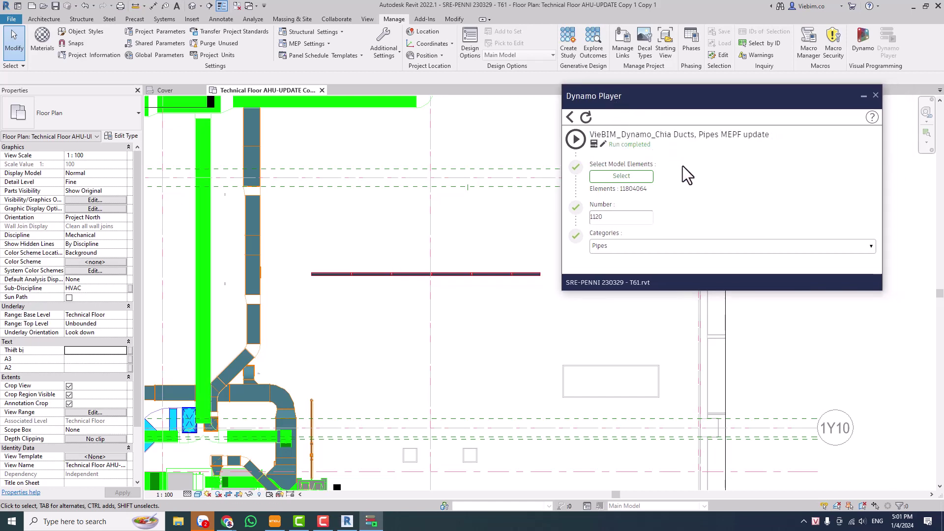